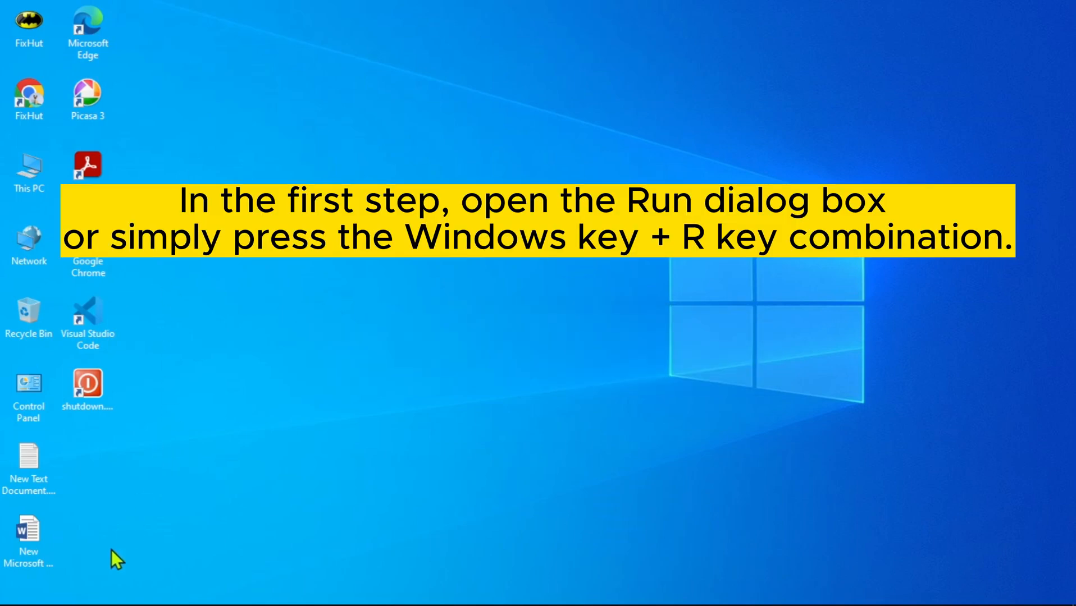
# Open the Registry Editor by running Regedit from the Run dialog
pyautogui.moveTo(73, 605)
pyautogui.click(100, 595)
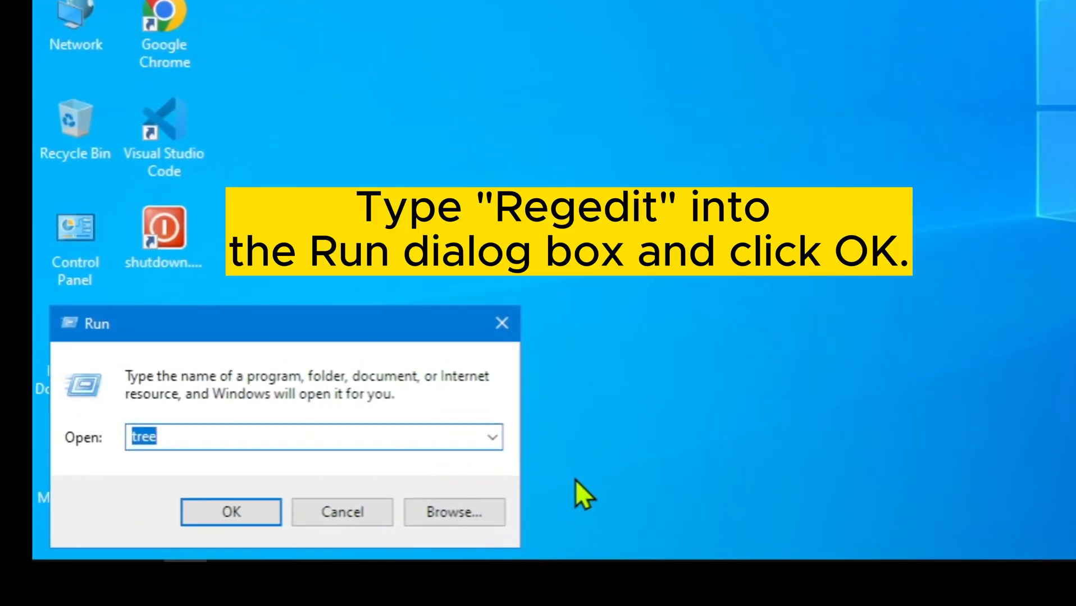
pyautogui.write('Re')
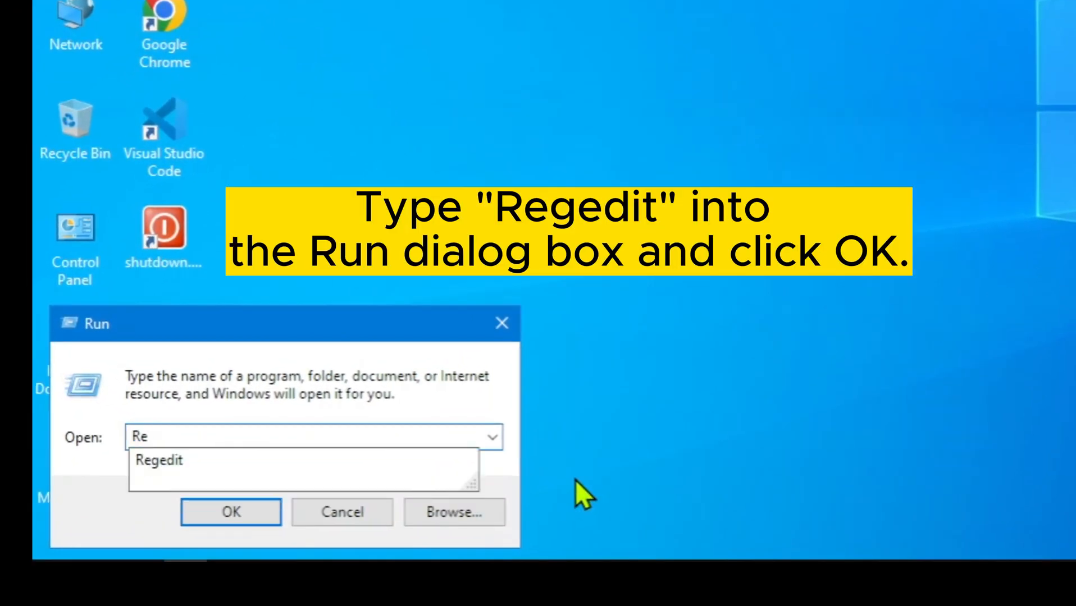
pyautogui.write('gedit')
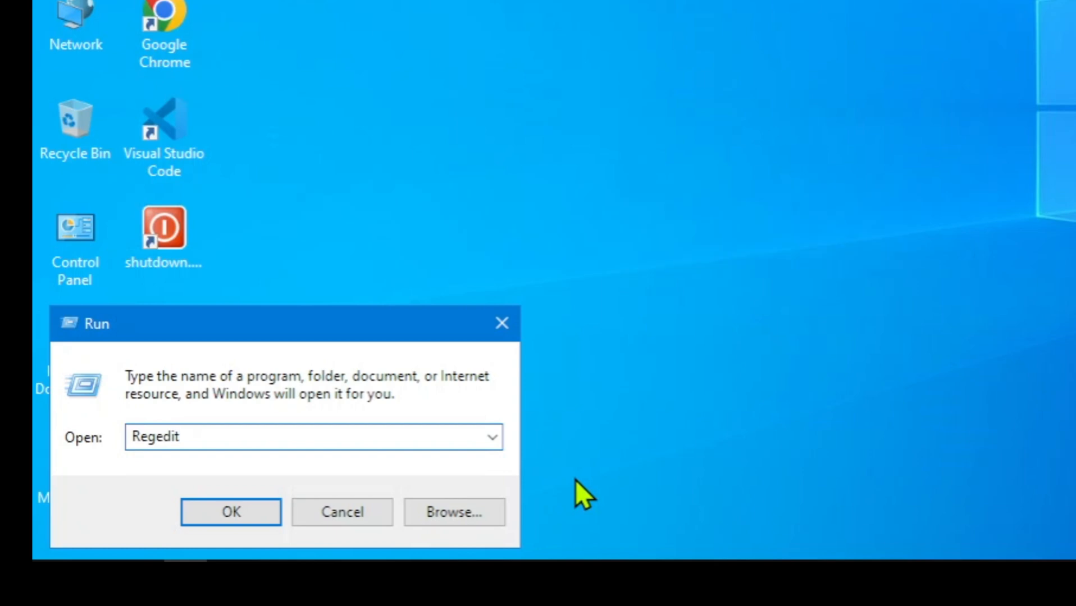
pyautogui.click(256, 511)
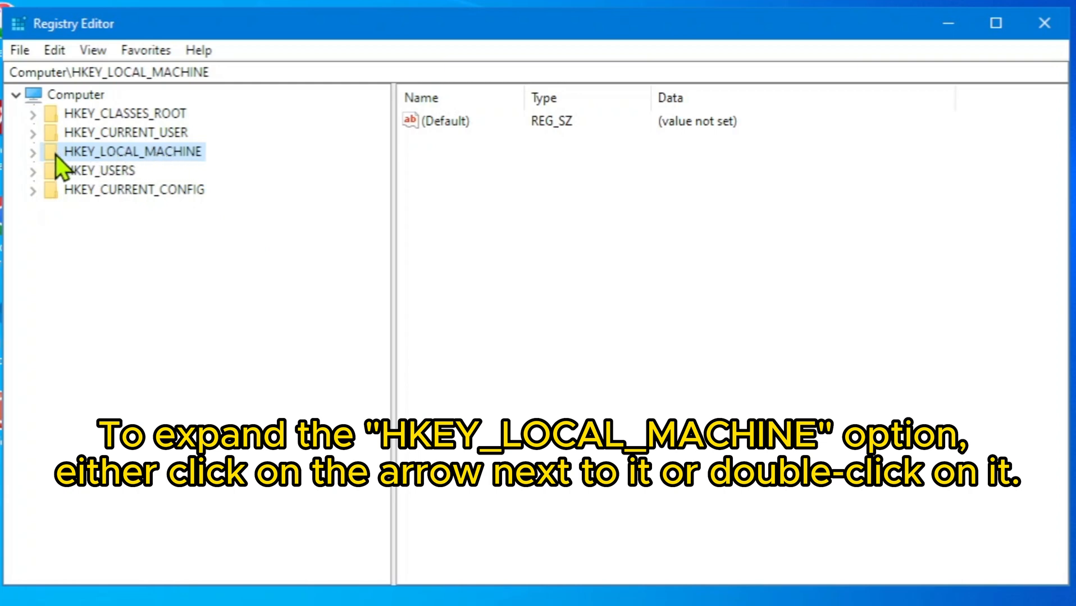
# Expand HKEY_LOCAL_MACHINE and its SOFTWARE key in the registry tree, and maximize the window
pyautogui.click(34, 152)
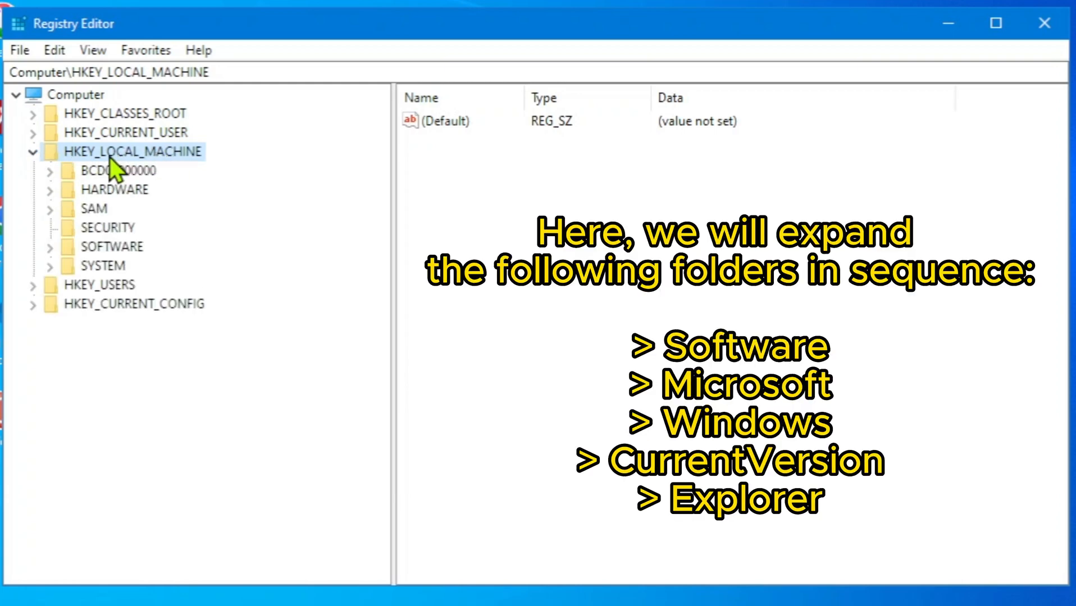
pyautogui.click(112, 249)
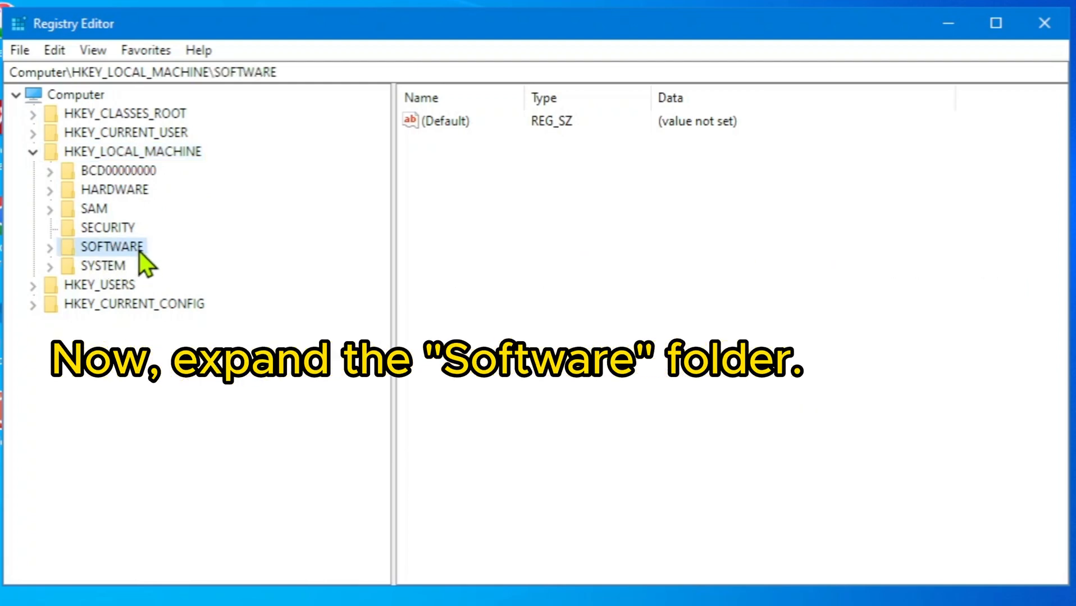
pyautogui.click(52, 249)
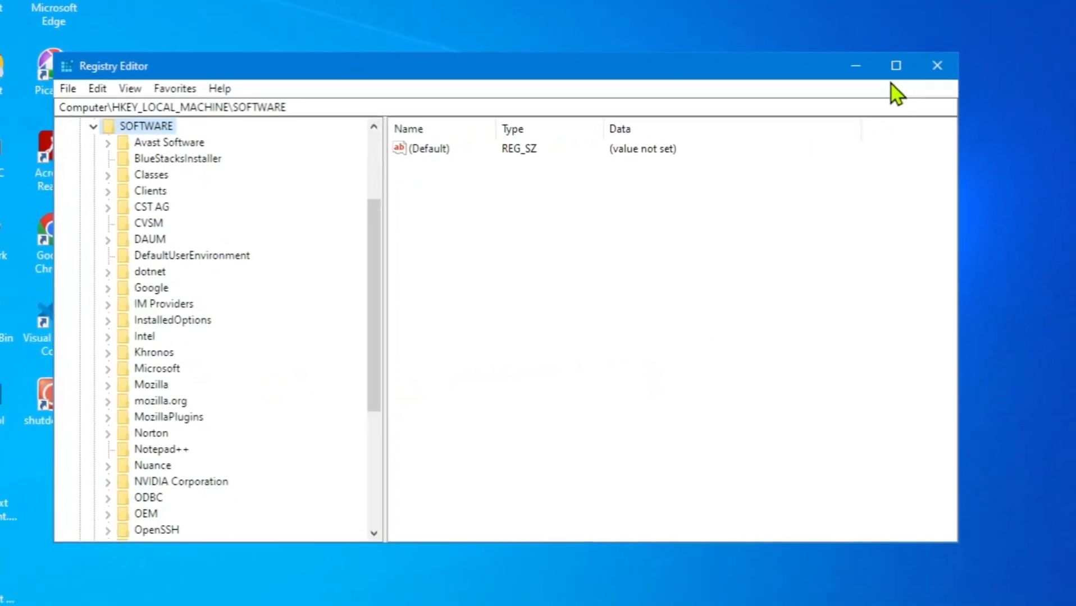
pyautogui.click(867, 85)
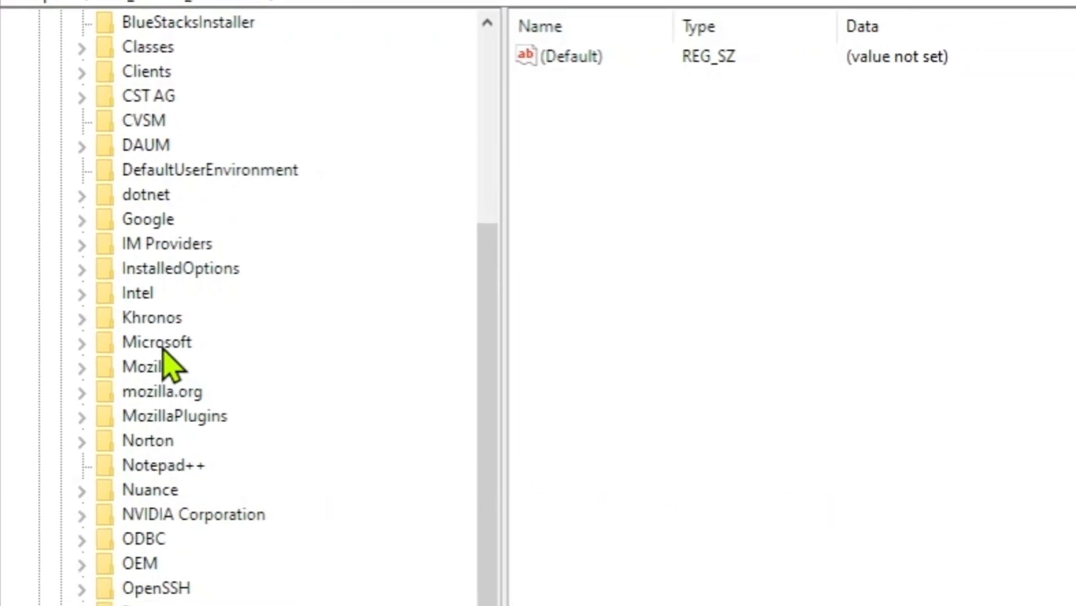
# Expand the Microsoft key under SOFTWARE and the Windows key inside it
pyautogui.click(158, 337)
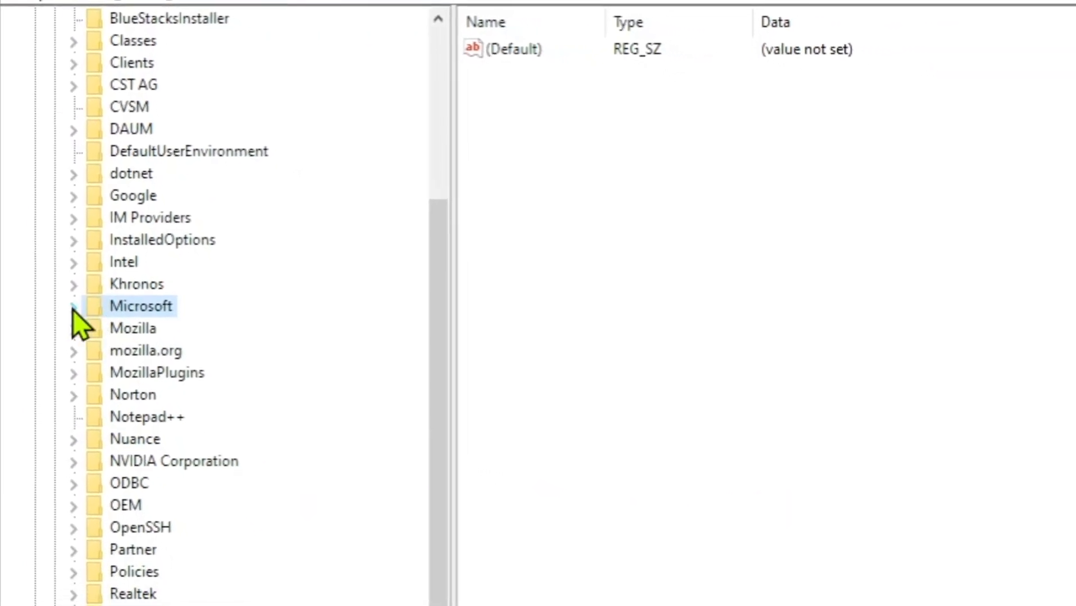
pyautogui.click(80, 334)
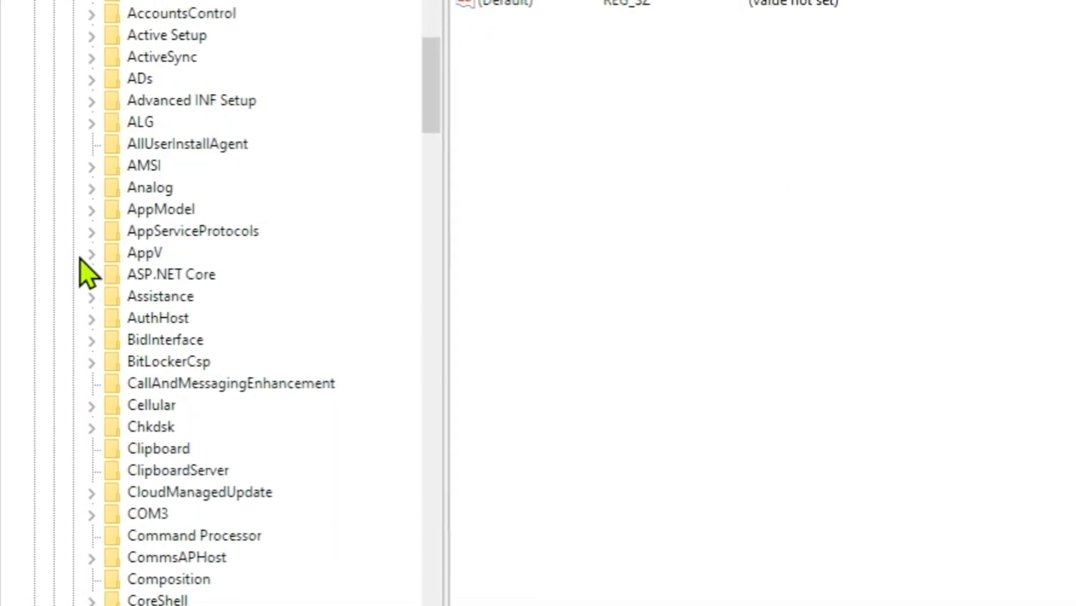
pyautogui.scroll(-10, 244, 340)
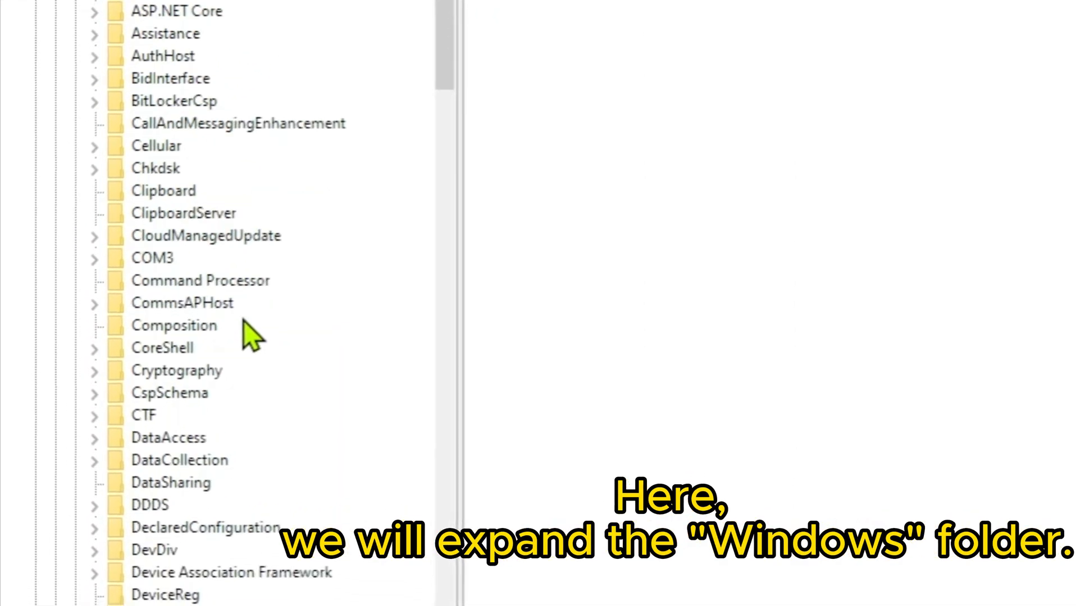
pyautogui.scroll(-20, 277, 337)
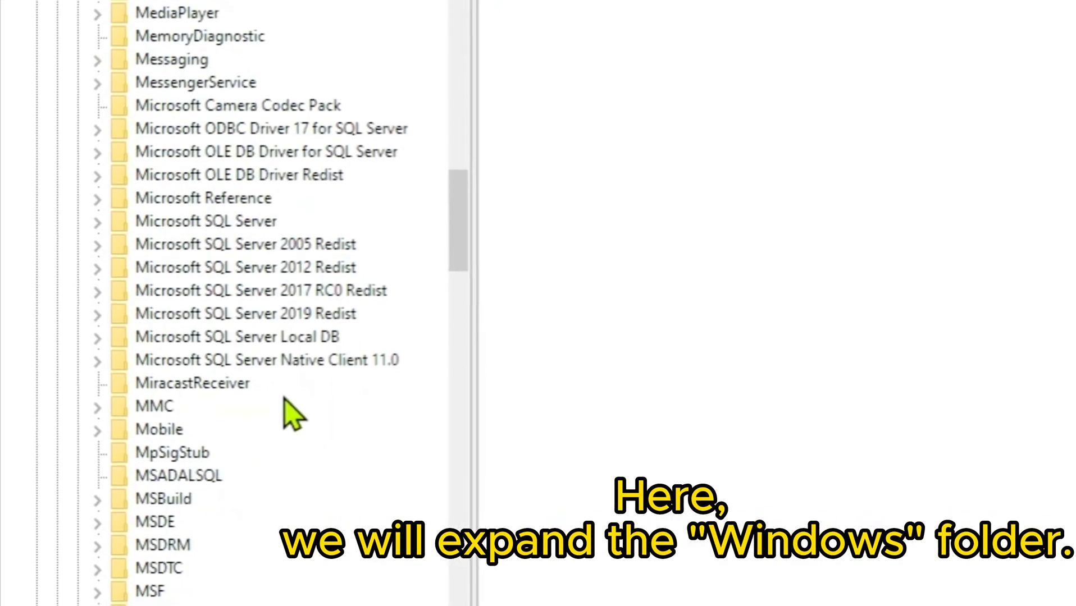
pyautogui.scroll(-20, 292, 400)
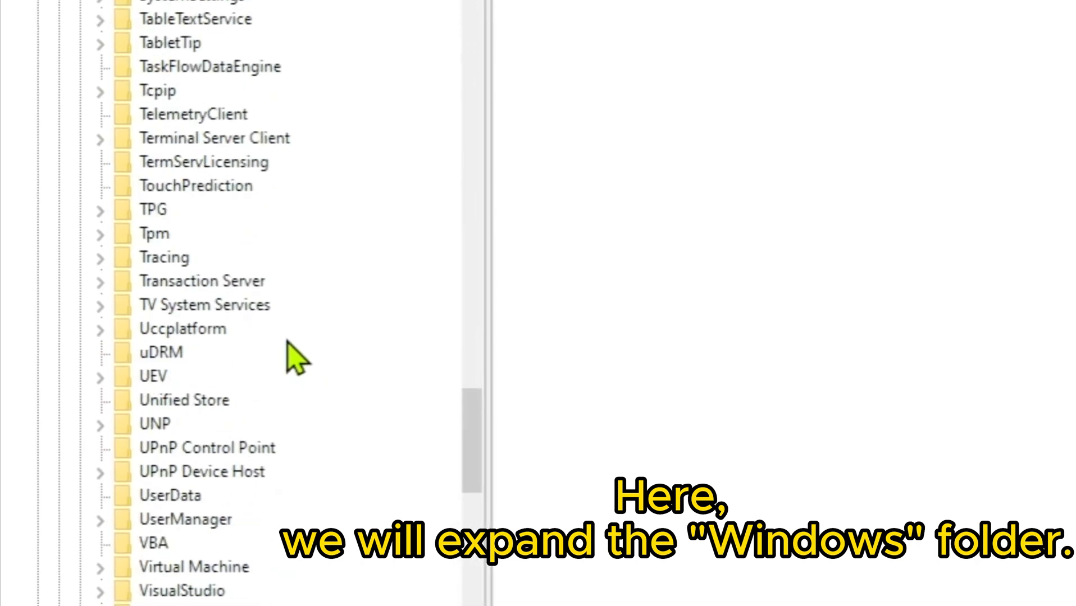
pyautogui.scroll(-2, 296, 344)
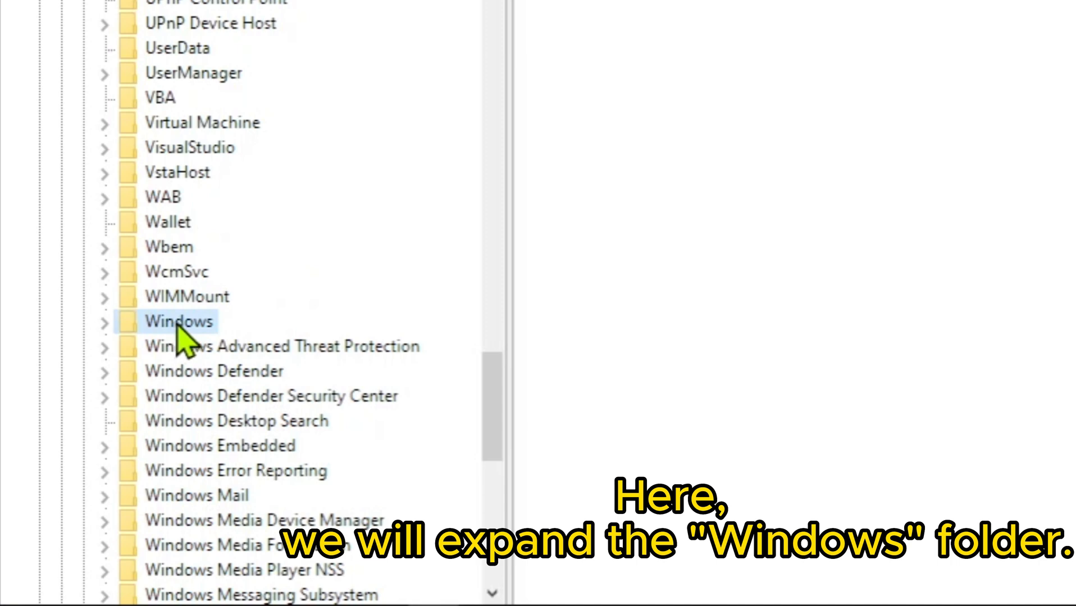
pyautogui.scroll(-2, 164, 337)
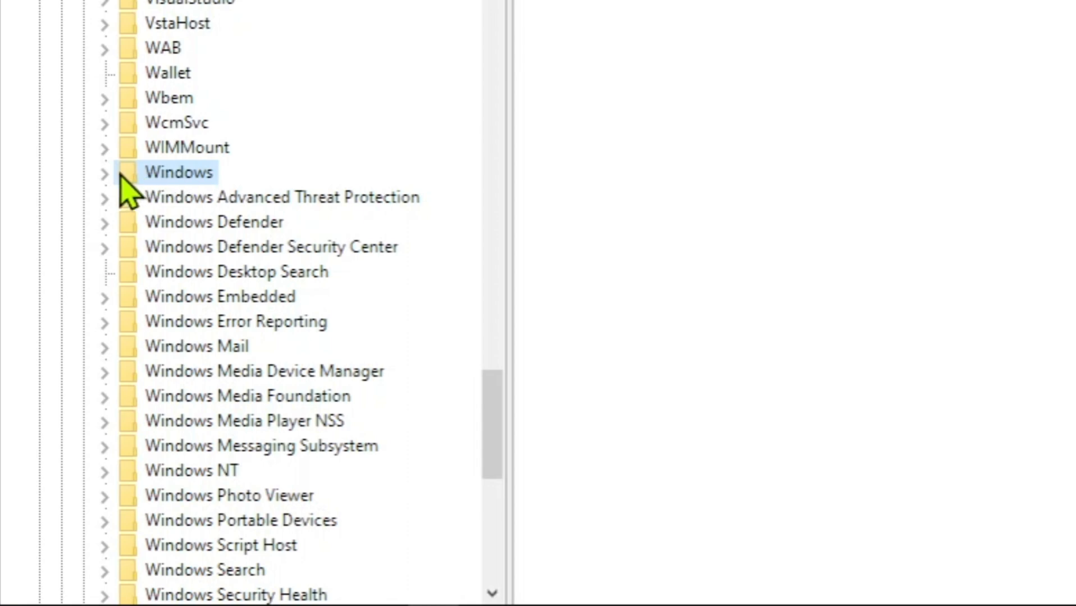
pyautogui.click(105, 174)
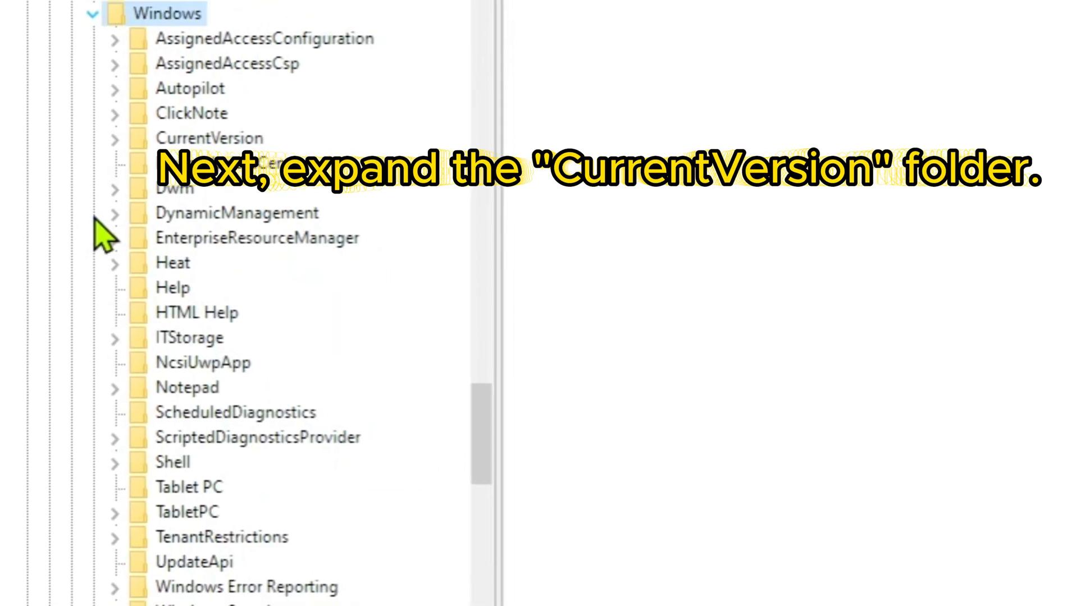
# Expand the CurrentVersion key under Windows and the Explorer key inside it
pyautogui.scroll(-1, 242, 244)
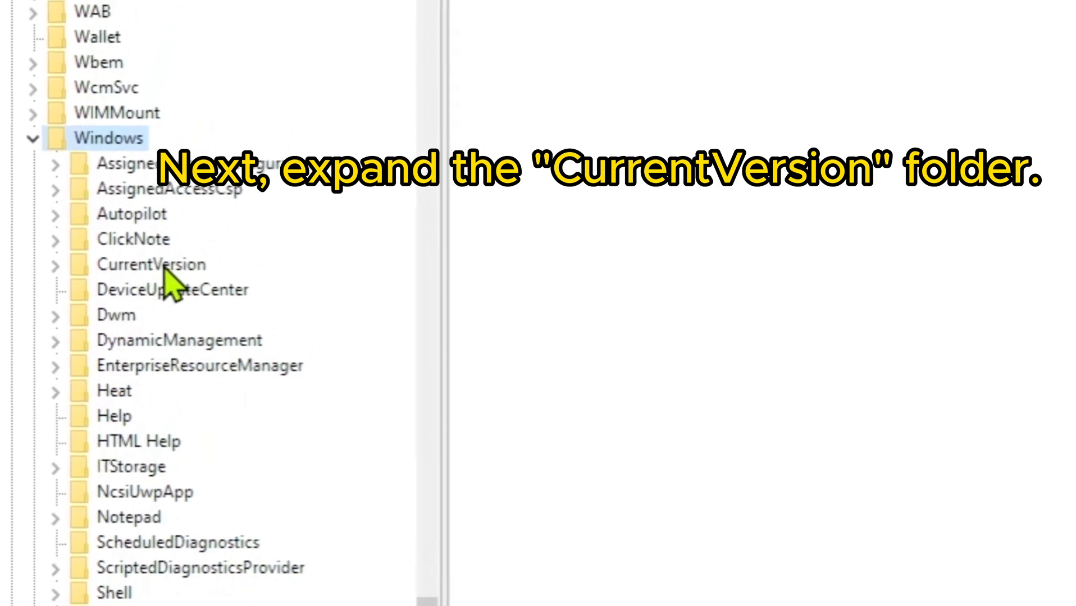
pyautogui.click(186, 191)
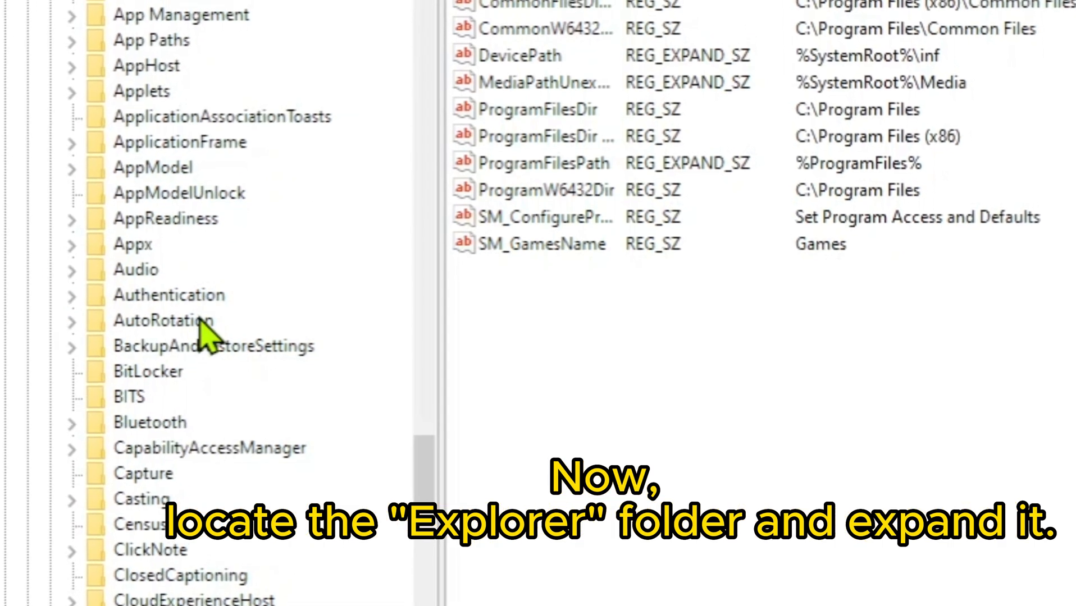
pyautogui.scroll(-1, 219, 370)
pyautogui.scroll(-12, 224, 388)
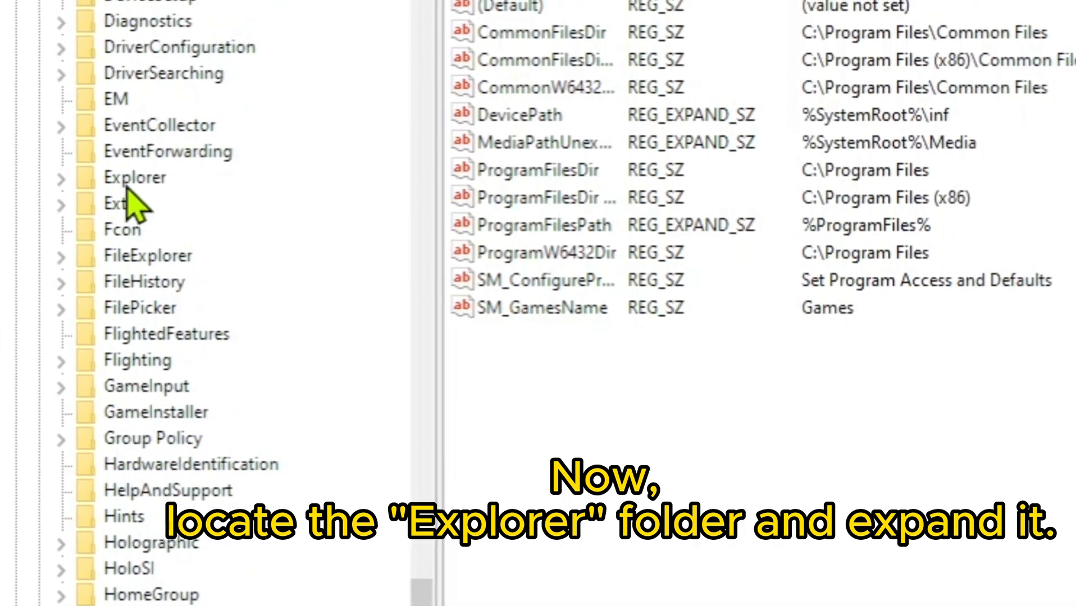
pyautogui.click(134, 160)
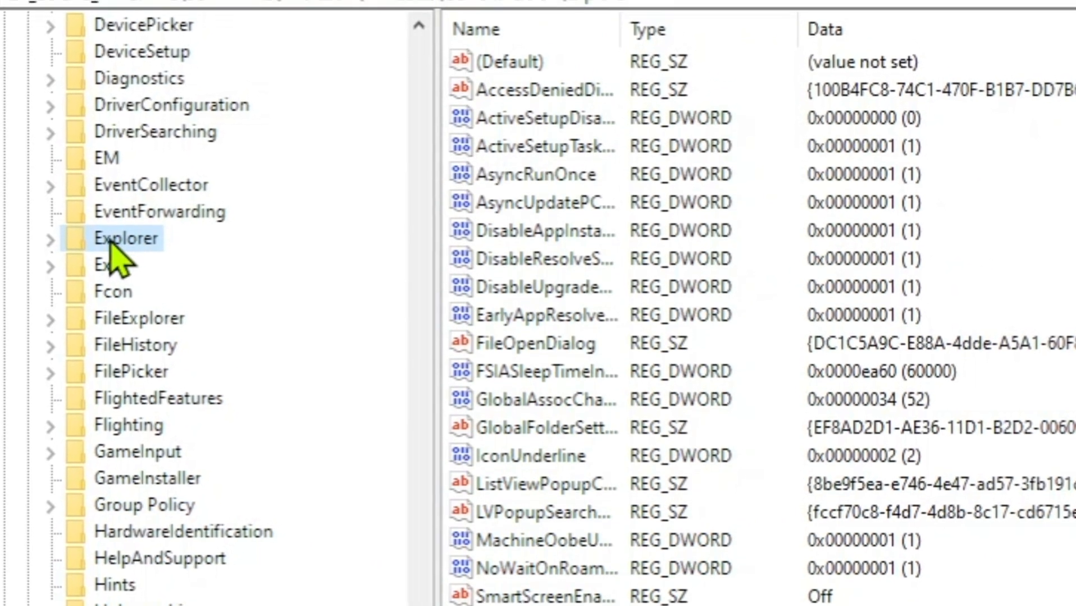
pyautogui.click(47, 186)
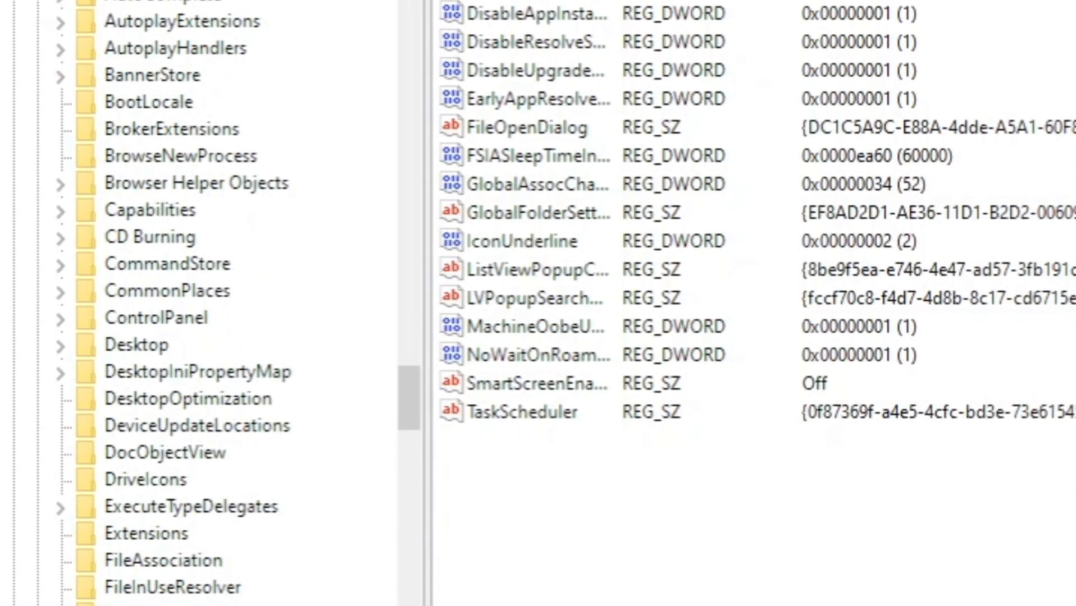
# Delete the existing Shell Icons key under Explorer and confirm its permanent removal
pyautogui.scroll(-11, 168, 384)
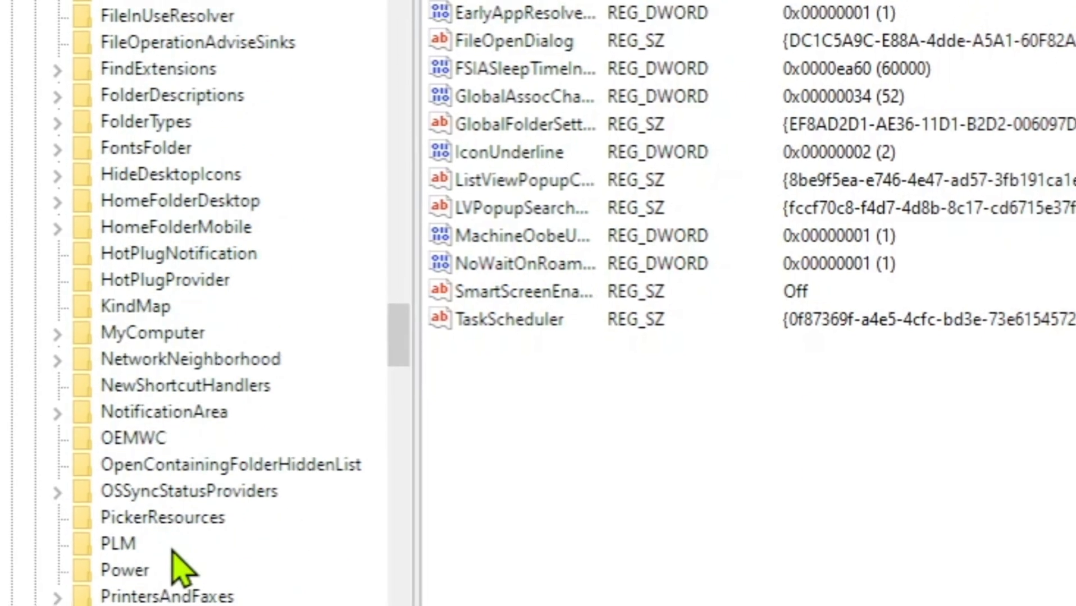
pyautogui.scroll(-2, 185, 561)
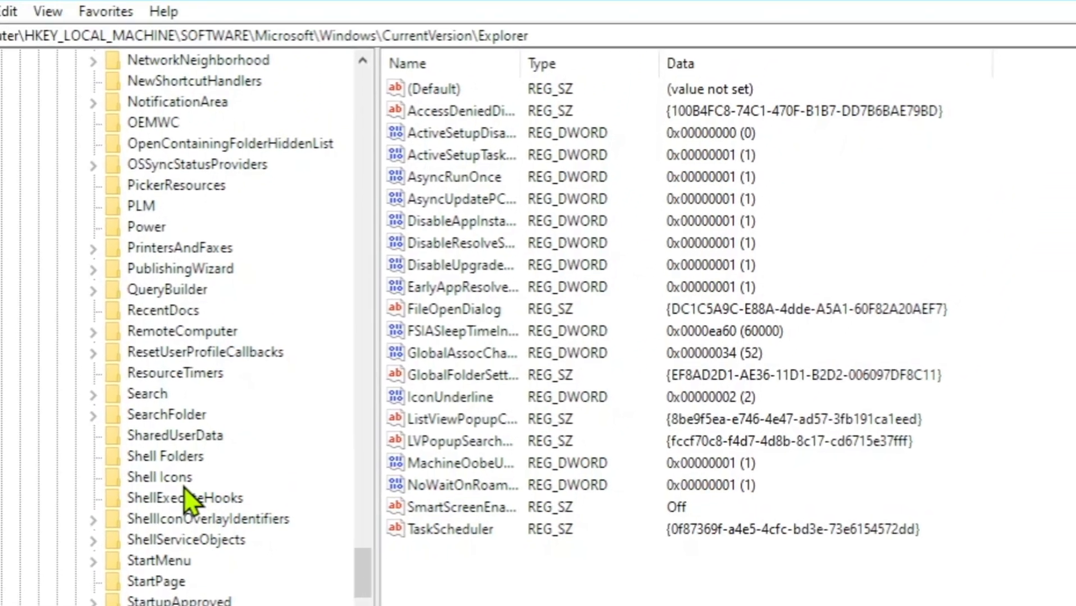
pyautogui.click(183, 485)
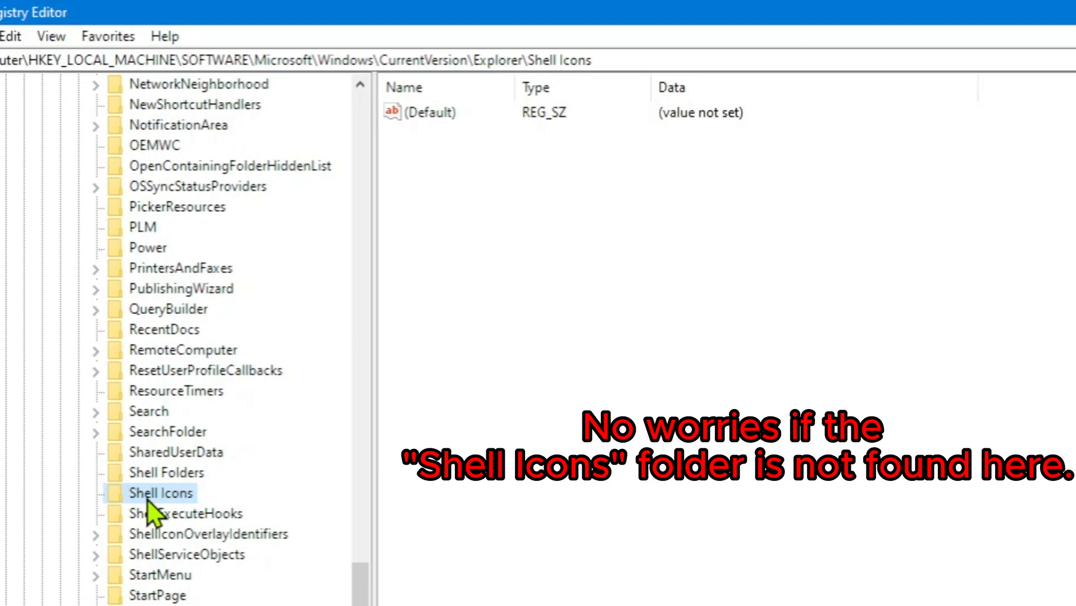
pyautogui.rightClick(179, 498)
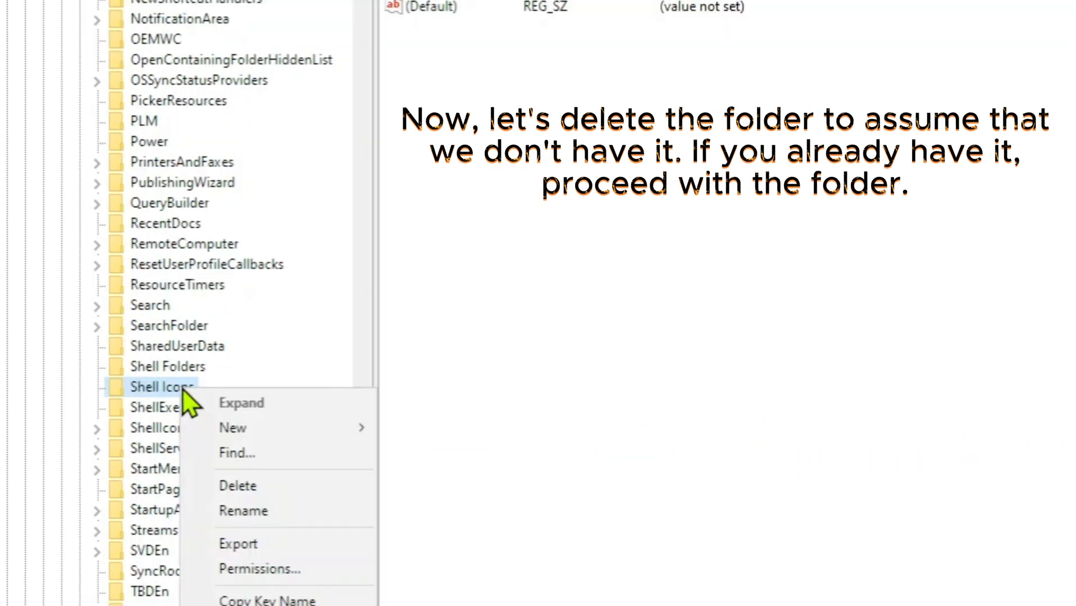
pyautogui.click(248, 486)
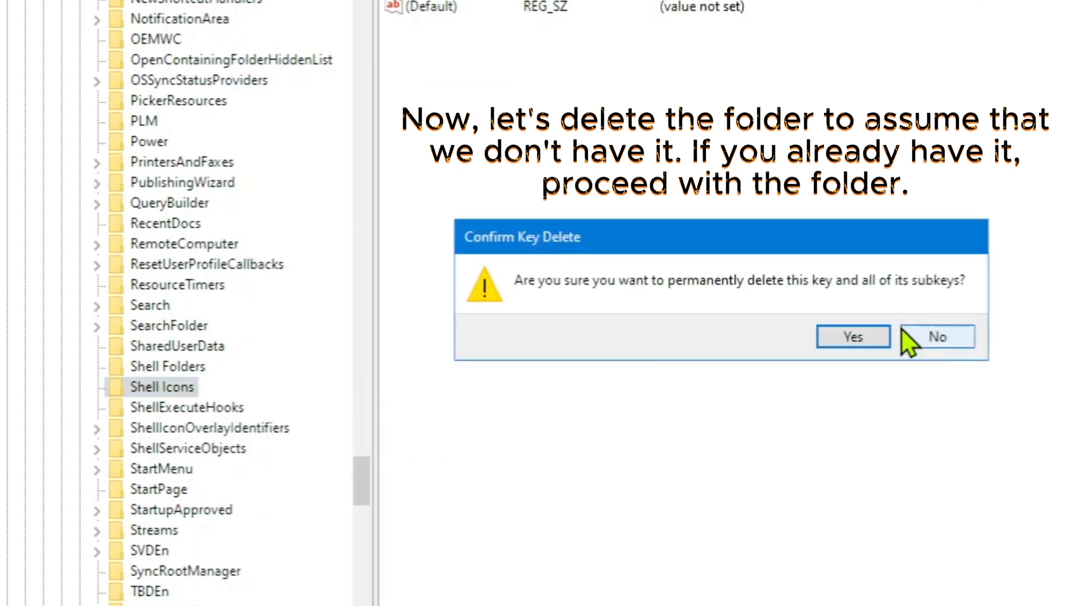
pyautogui.click(870, 340)
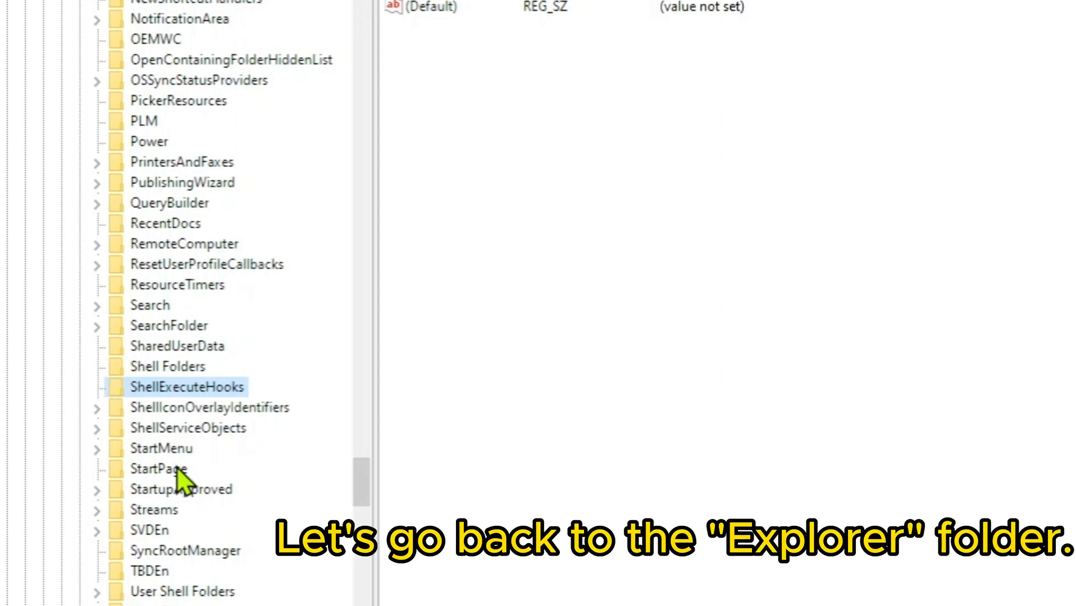
# Create a new key named Shell Icons under the Explorer key
pyautogui.scroll(13, 179, 479)
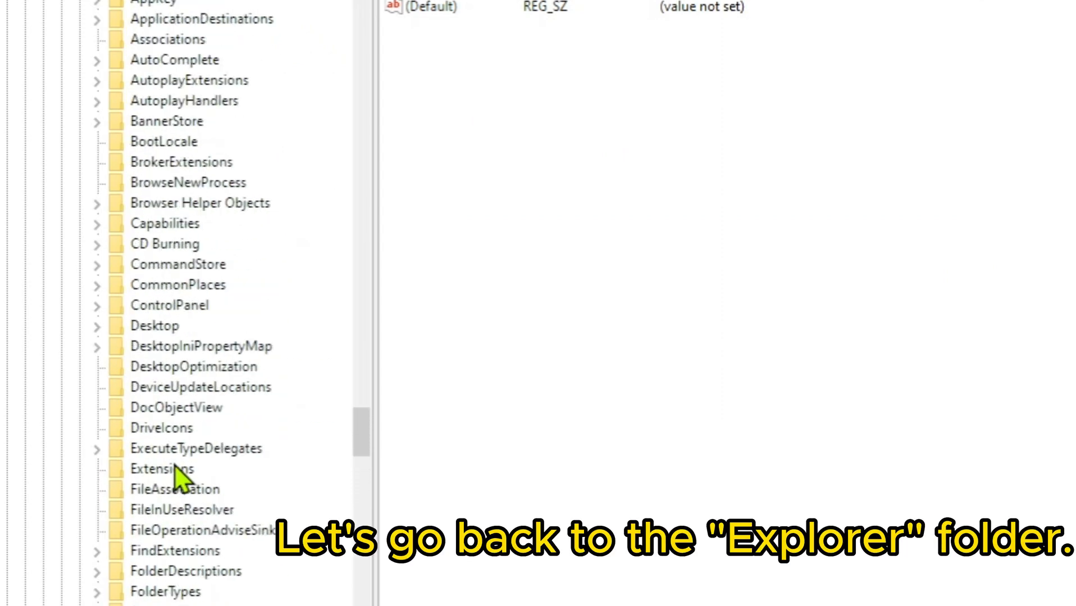
pyautogui.scroll(4, 177, 476)
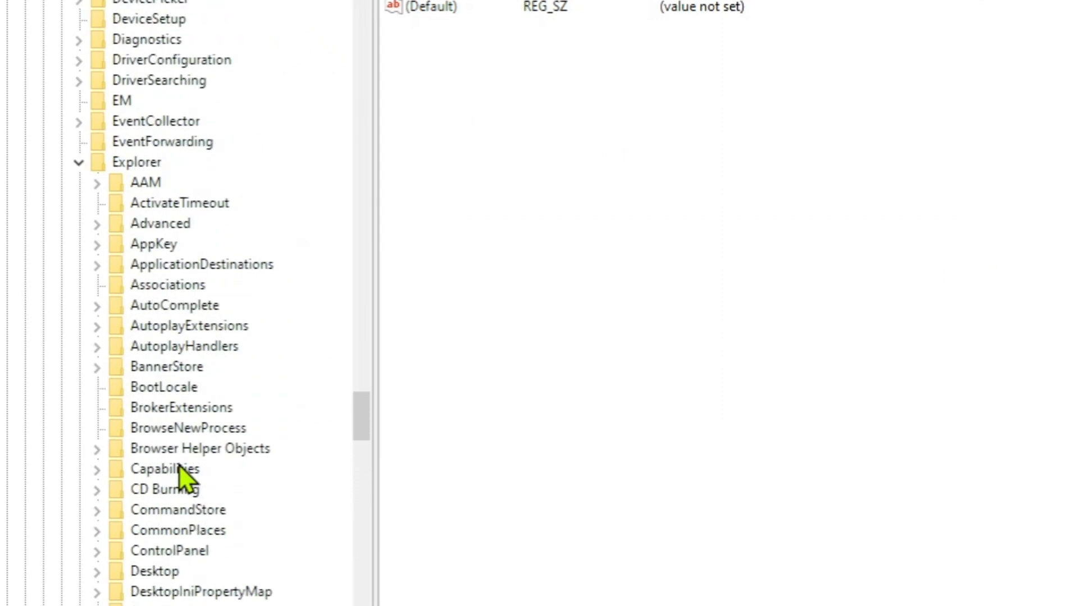
pyautogui.click(137, 162)
pyautogui.rightClick(149, 178)
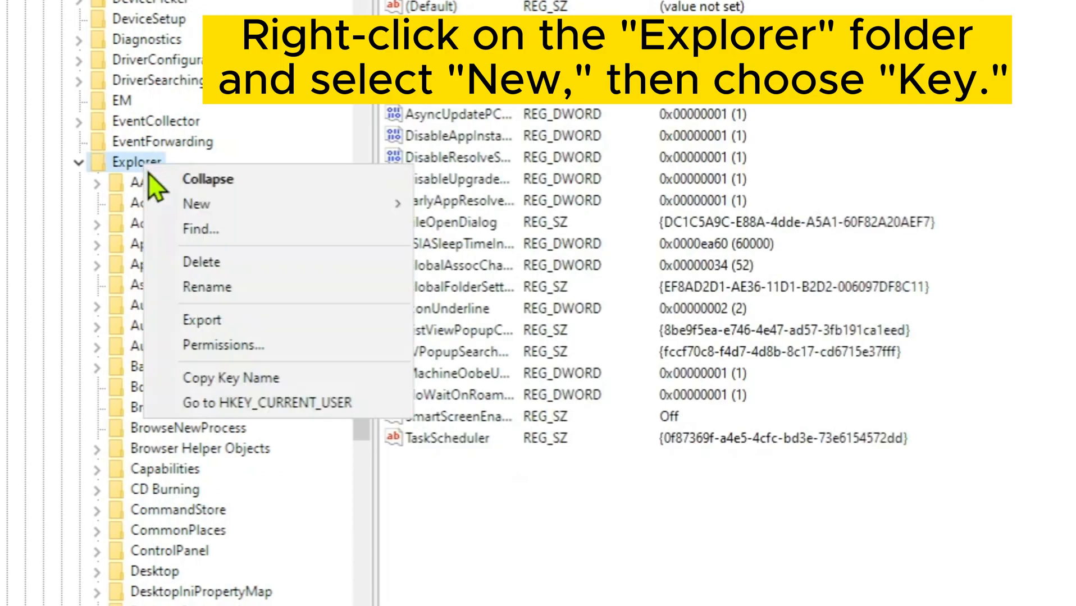
pyautogui.moveTo(206, 216)
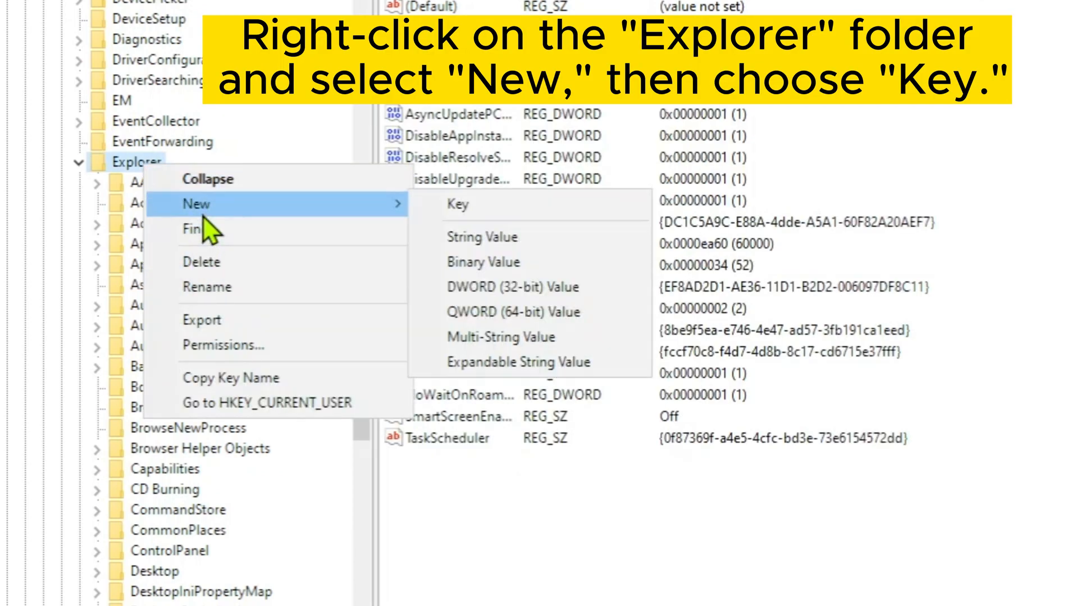
pyautogui.click(480, 210)
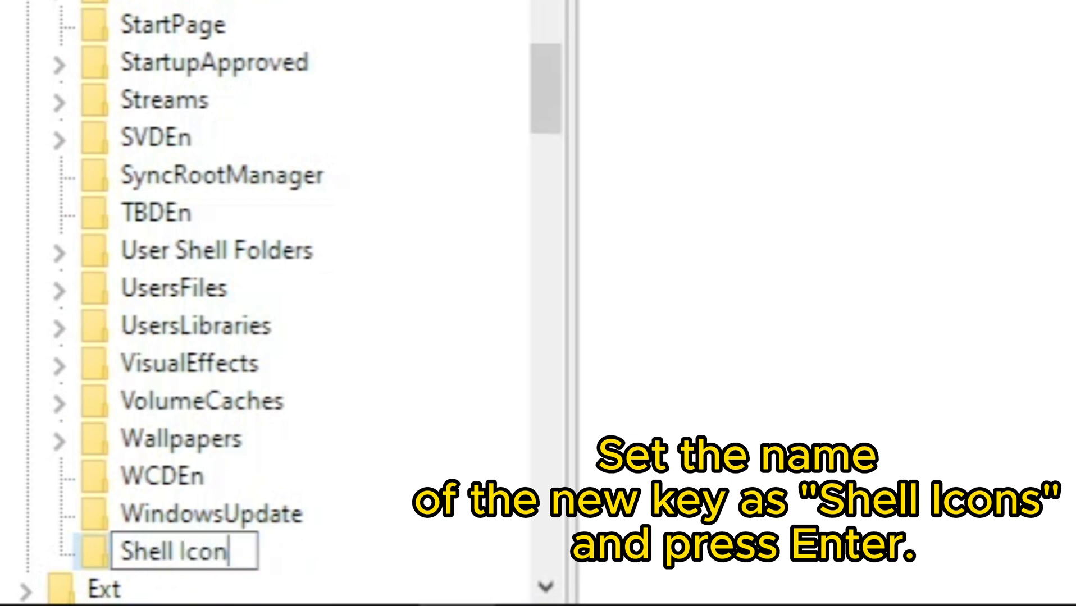
pyautogui.press('Return')
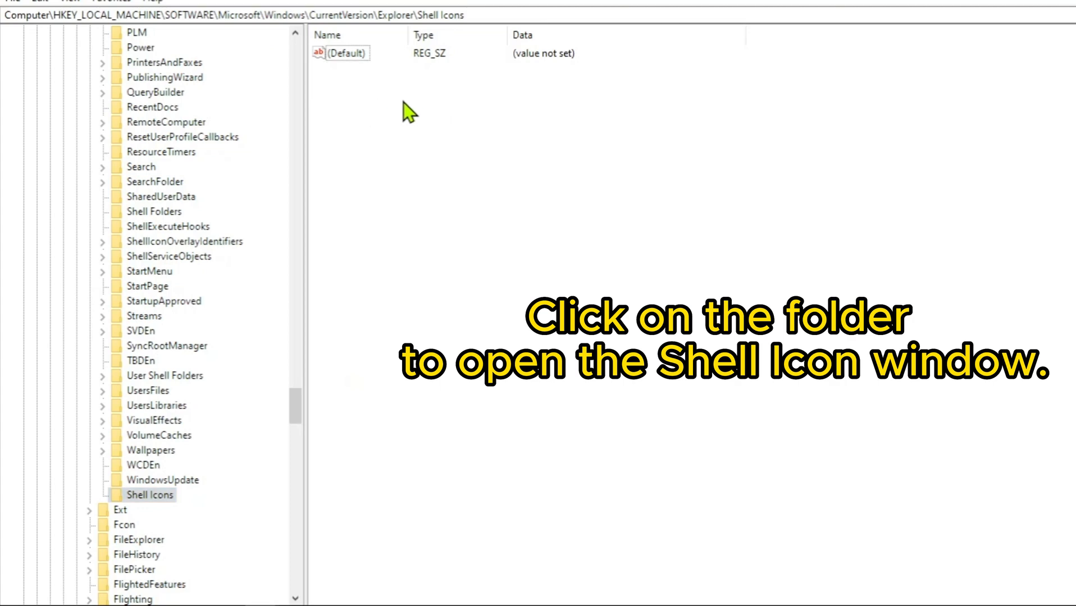
# Add a new string value named 29 to the Shell Icons key
pyautogui.rightClick(402, 102)
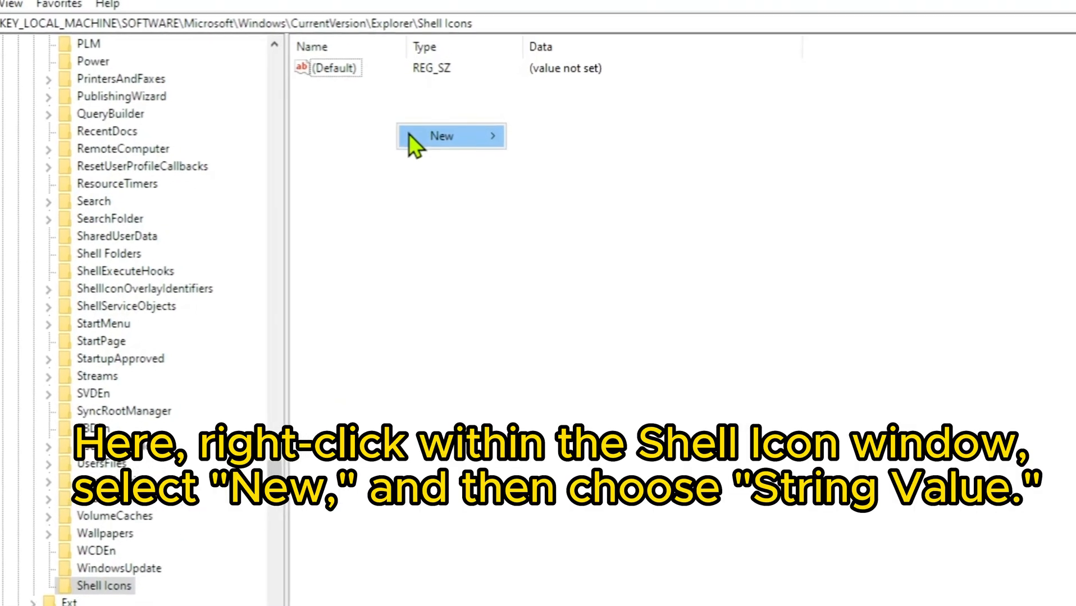
pyautogui.moveTo(435, 138)
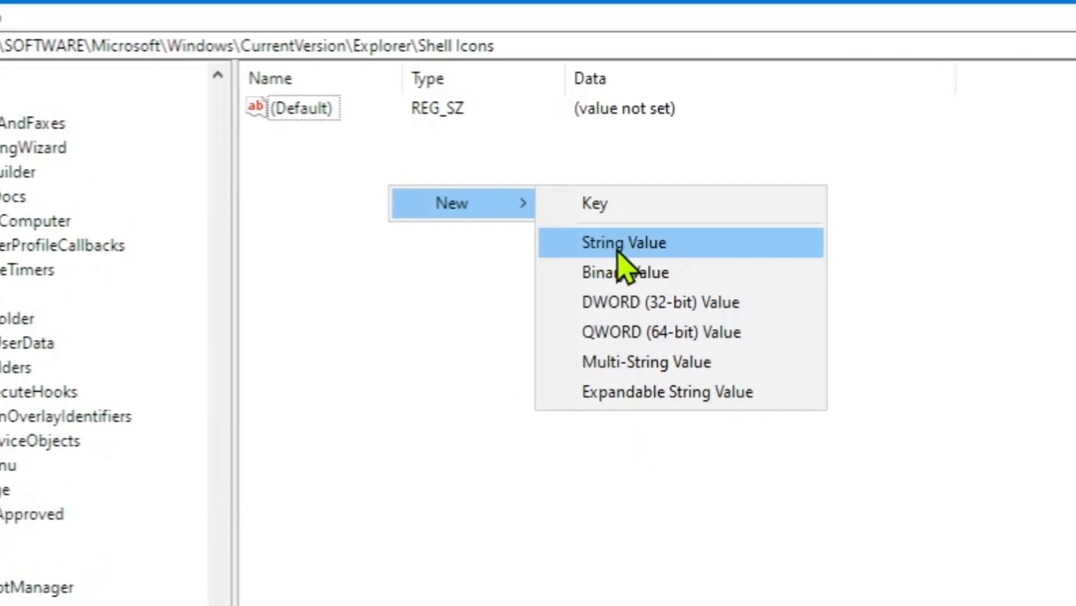
pyautogui.click(619, 251)
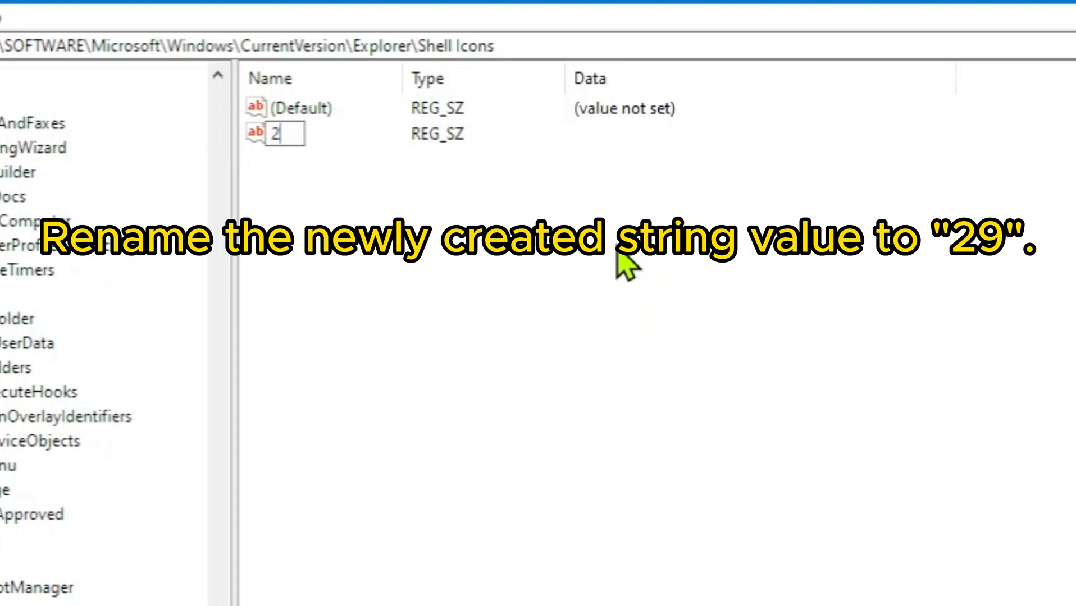
pyautogui.press('Return')
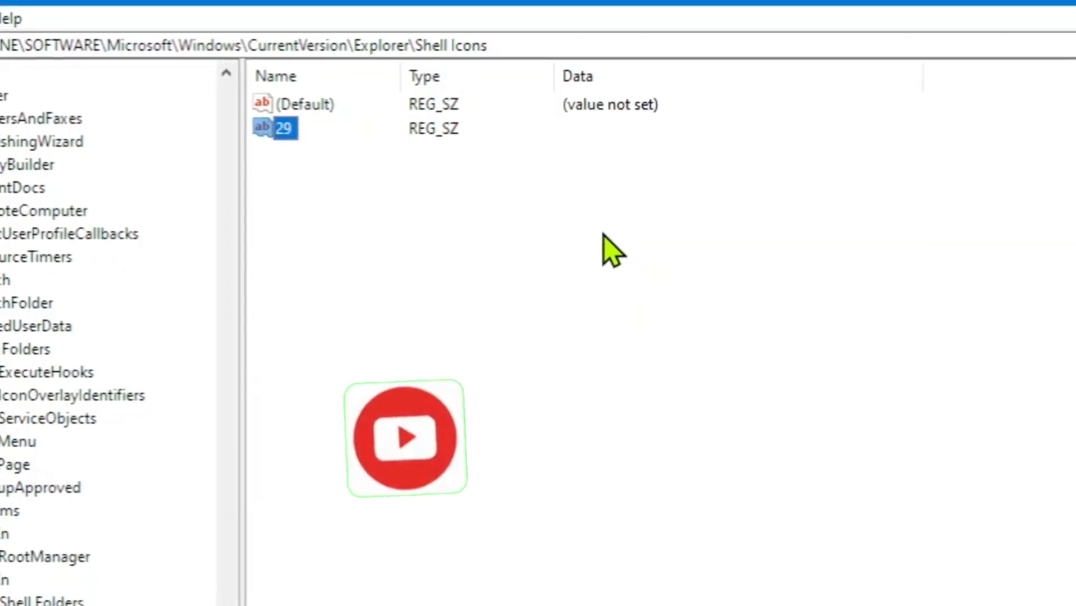
pyautogui.click(362, 214)
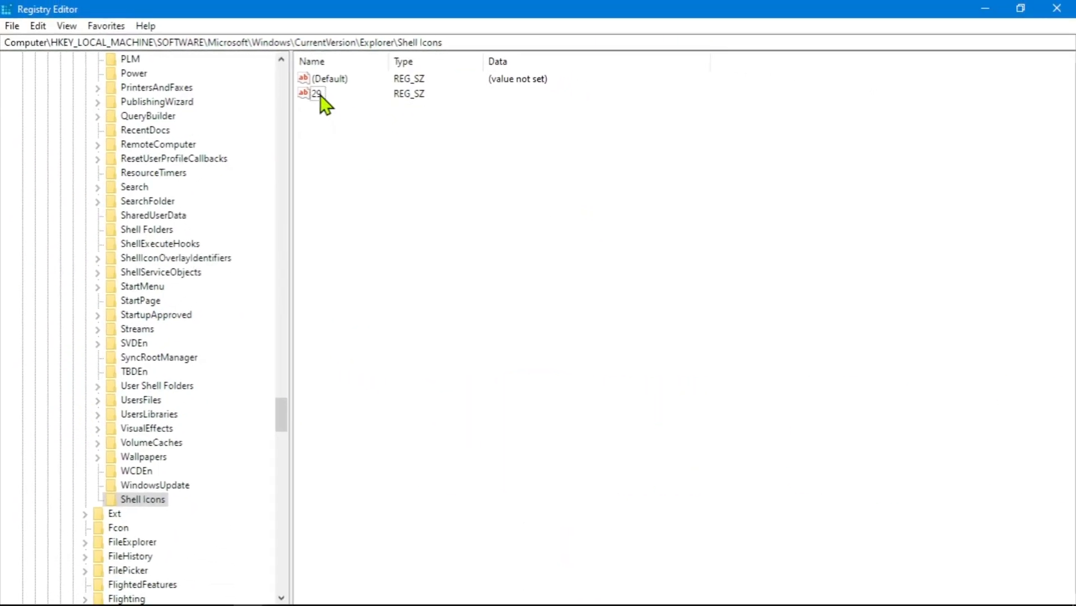
# Set the data of string value 29 to %windir%\System32\shell32.dll,-50 and minimize the Registry Editor
pyautogui.doubleClick(319, 94)
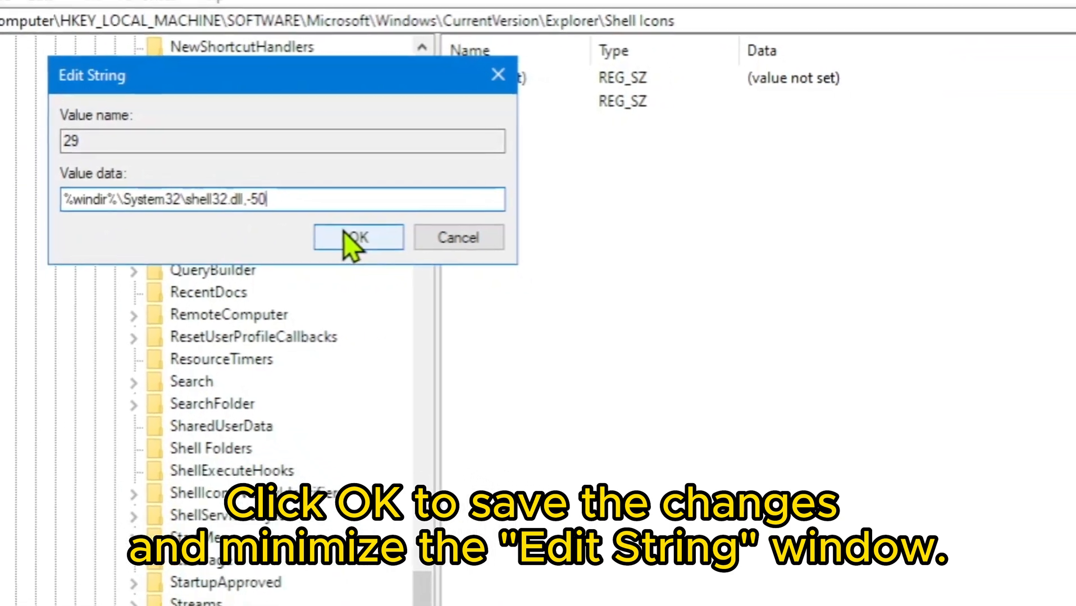
pyautogui.click(329, 224)
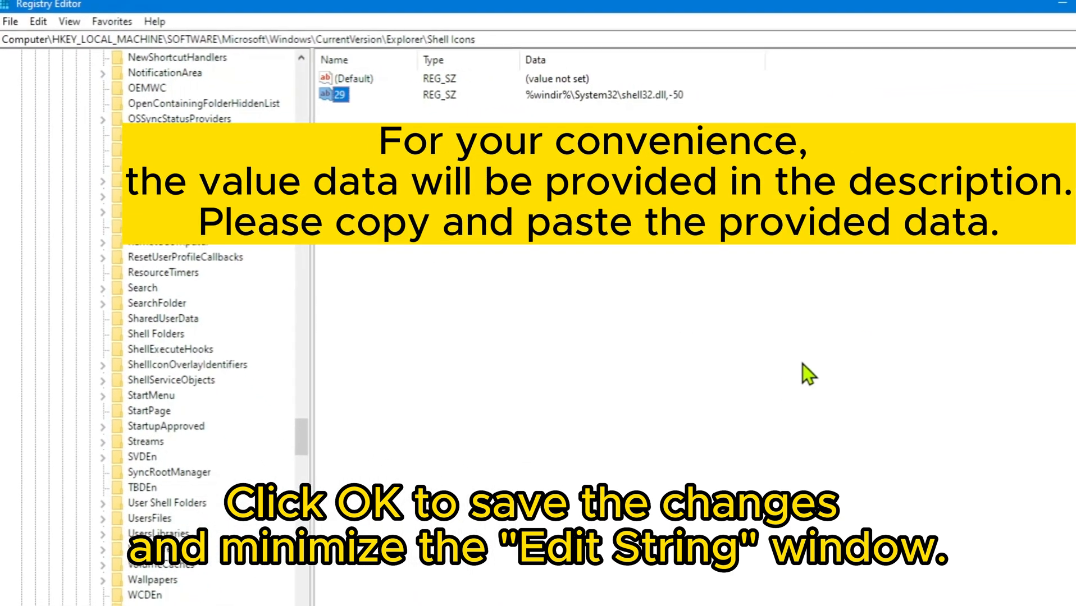
pyautogui.click(984, 9)
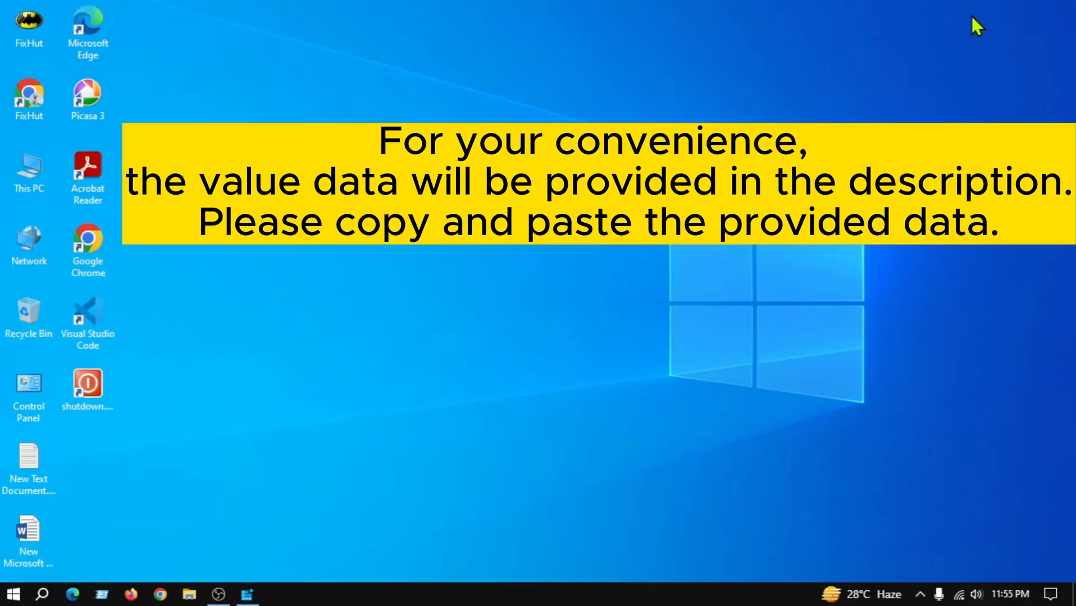
# Refresh the desktop and open Task Manager
pyautogui.rightClick(368, 255)
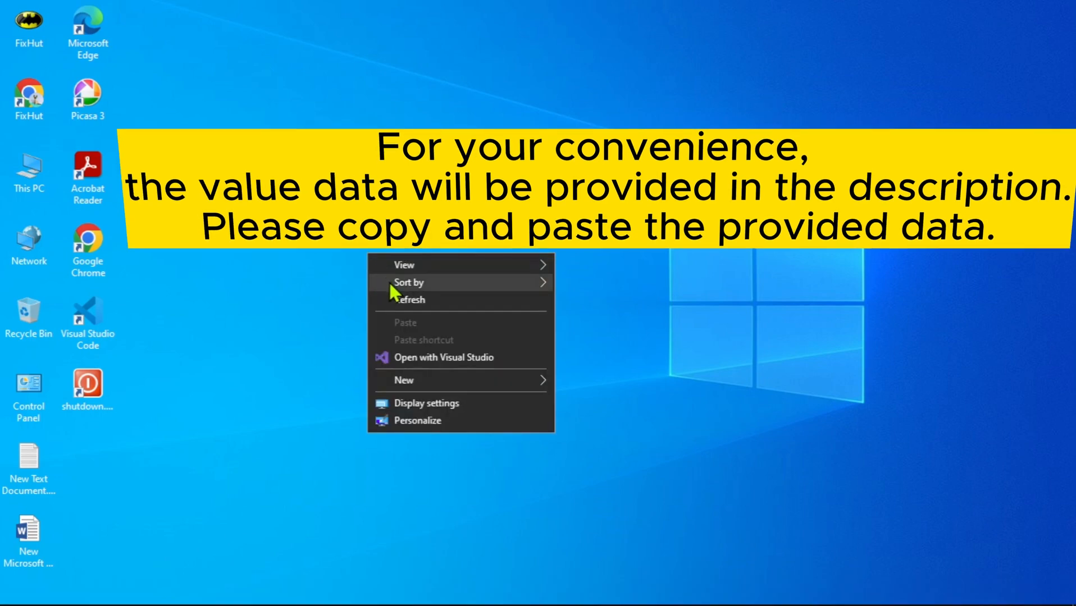
pyautogui.click(396, 299)
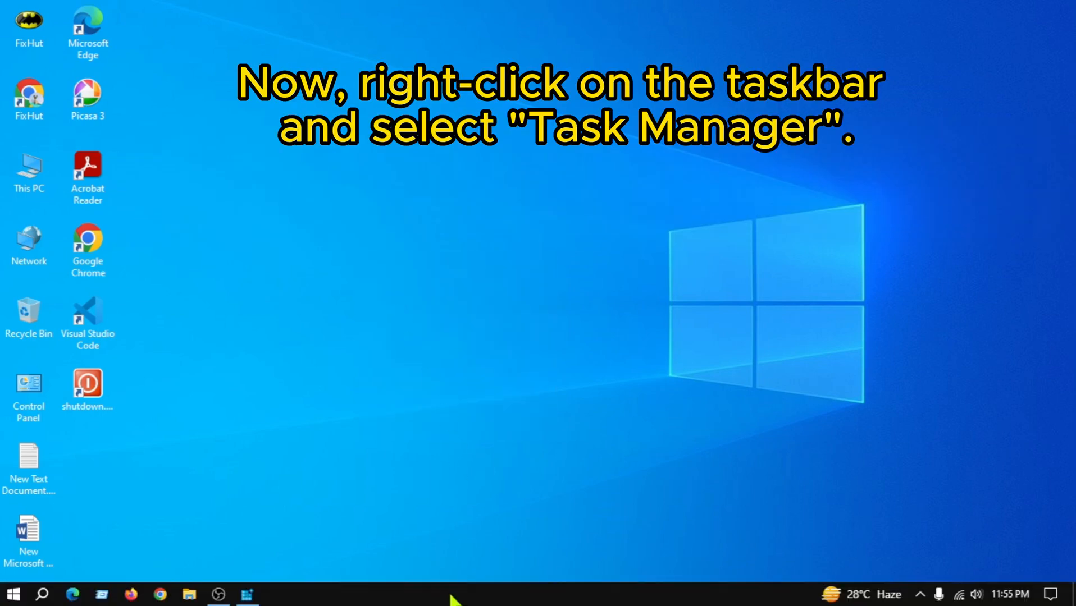
pyautogui.rightClick(453, 599)
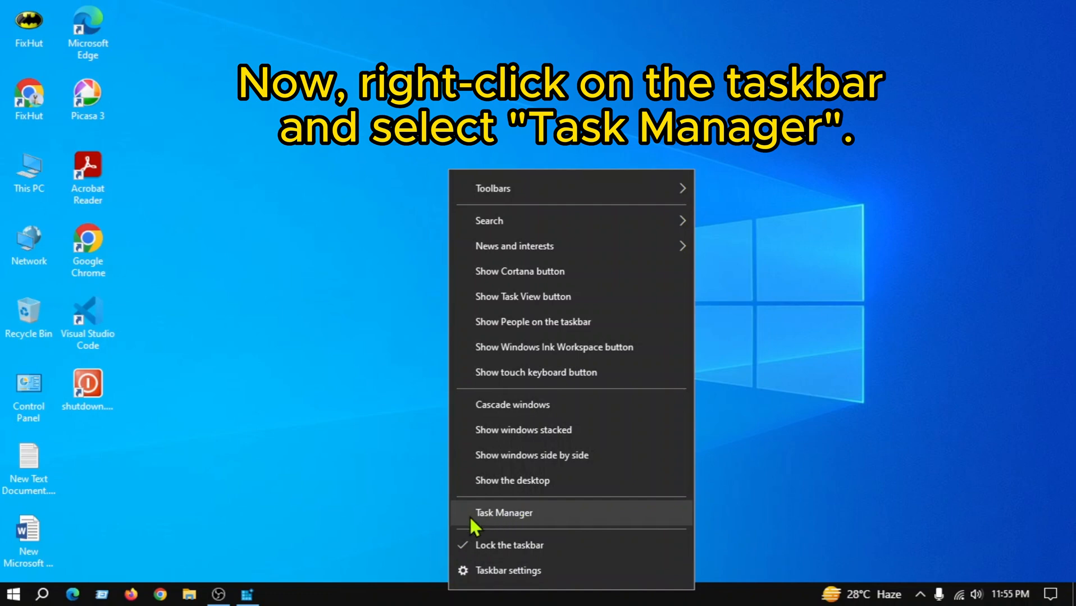
pyautogui.click(496, 515)
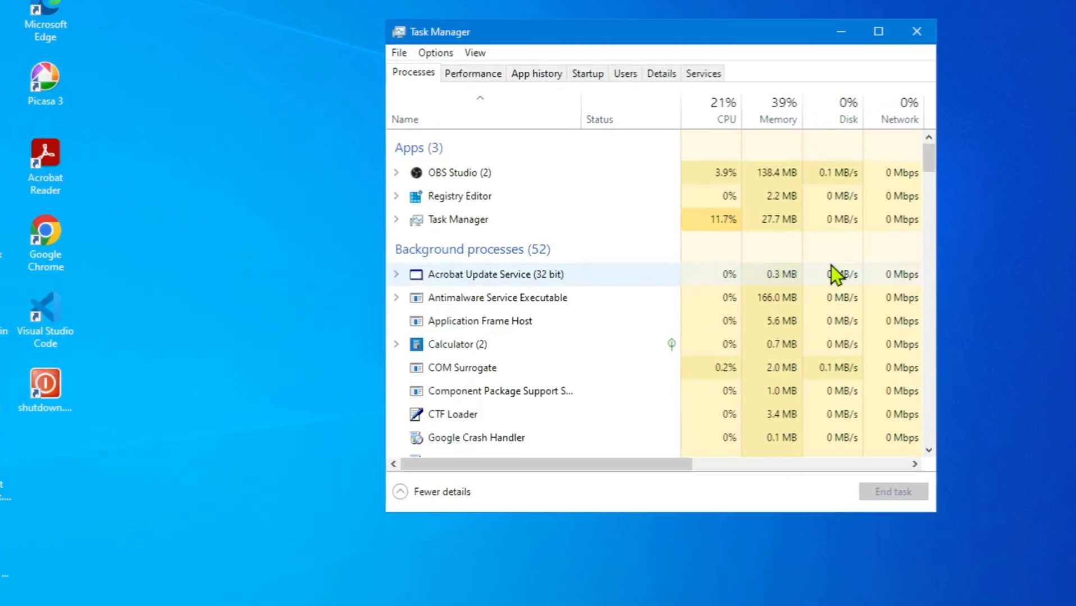
# Find the Windows Explorer process in Task Manager's process list and restart it
pyautogui.moveTo(930, 163); pyautogui.dragTo(935, 281)
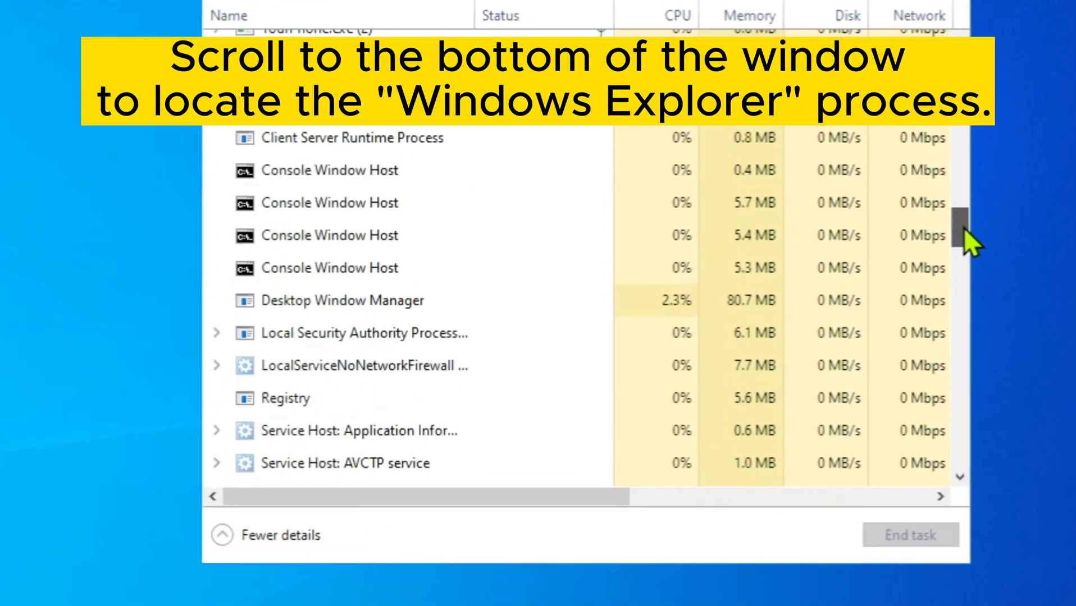
pyautogui.moveTo(963, 229); pyautogui.dragTo(962, 478)
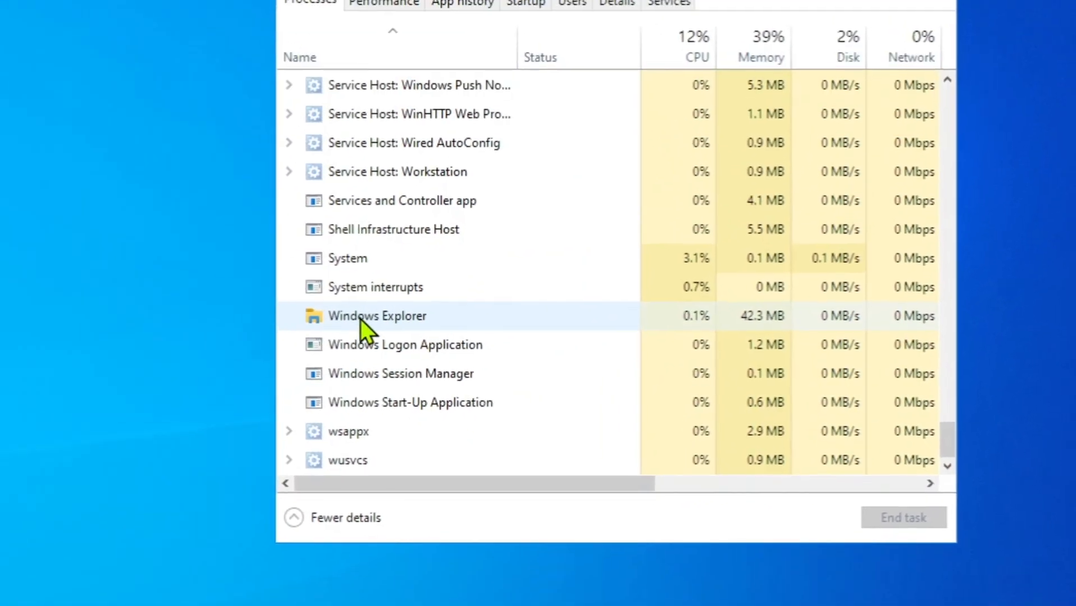
pyautogui.click(363, 317)
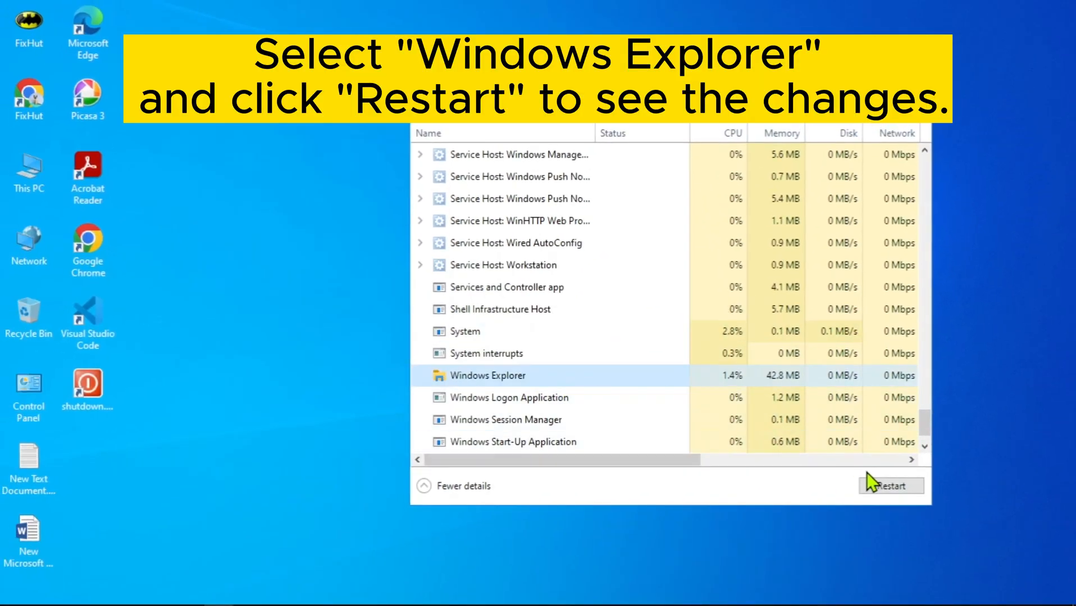
pyautogui.click(885, 486)
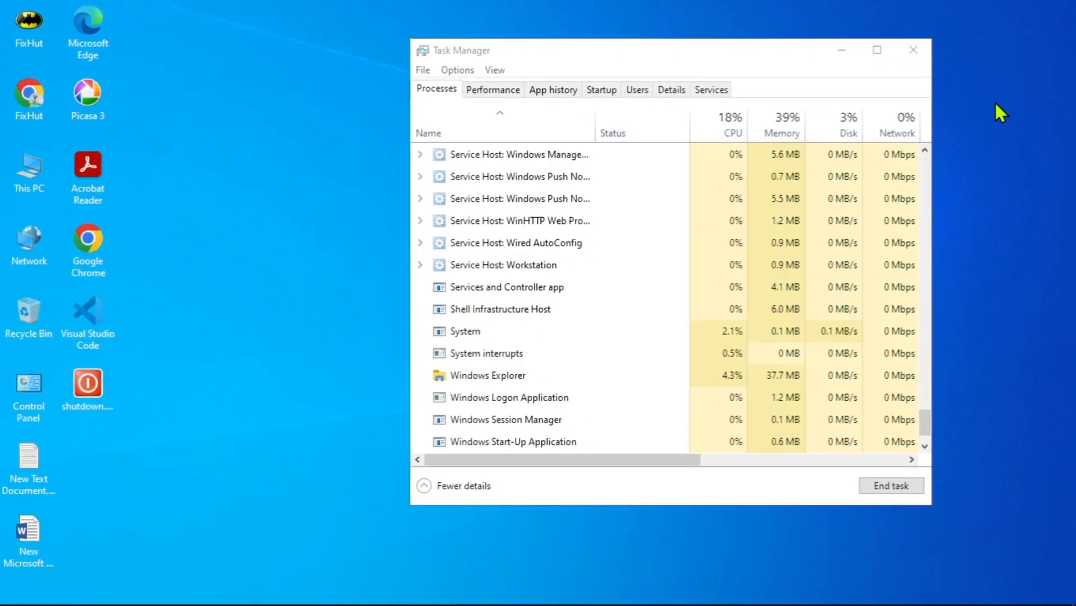
# Minimize Task Manager and refresh the desktop
pyautogui.click(862, 65)
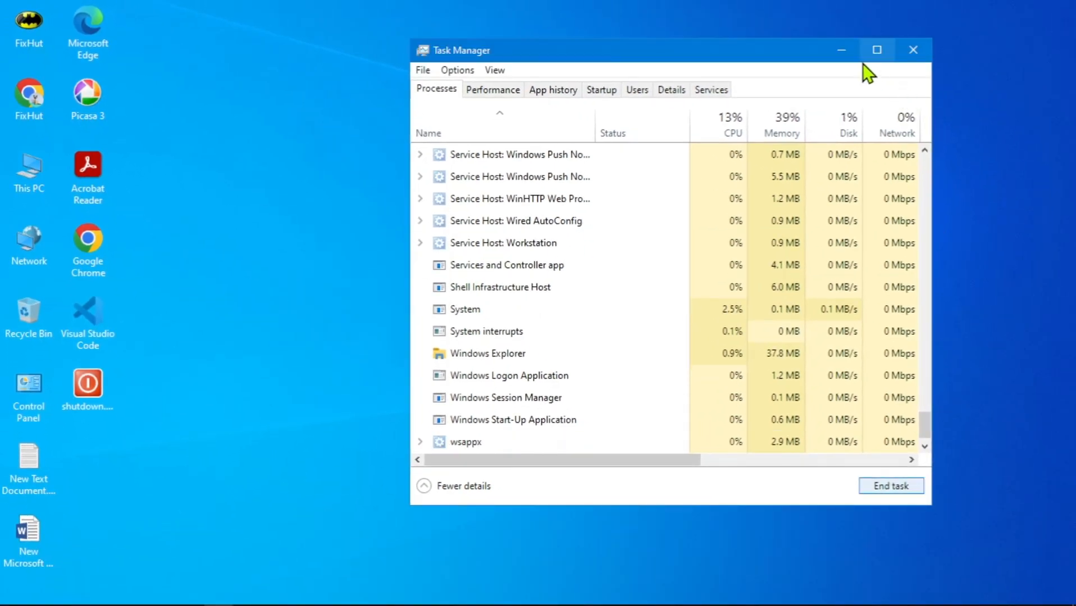
pyautogui.click(842, 50)
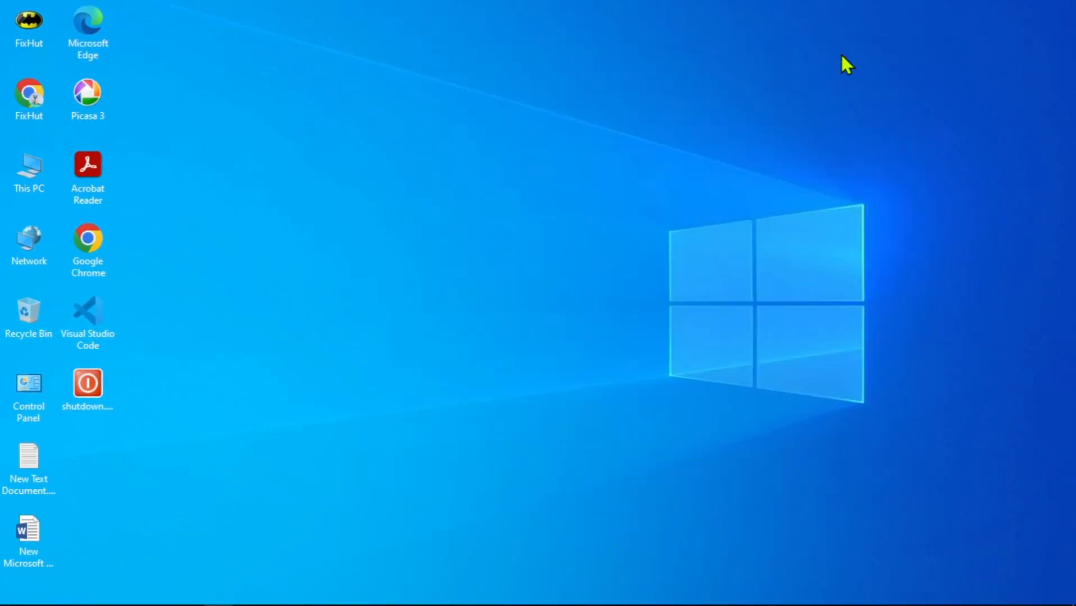
pyautogui.rightClick(182, 162)
pyautogui.click(202, 207)
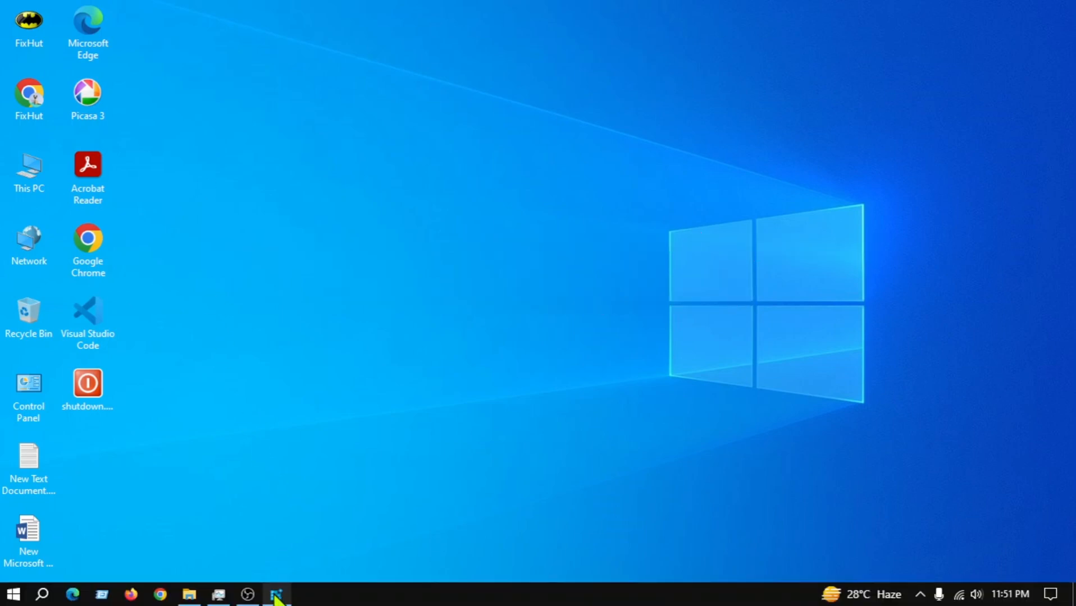
# Switch back to the Registry Editor and permanently delete the Shell Icons key under Explorer, confirming the removal
pyautogui.click(276, 595)
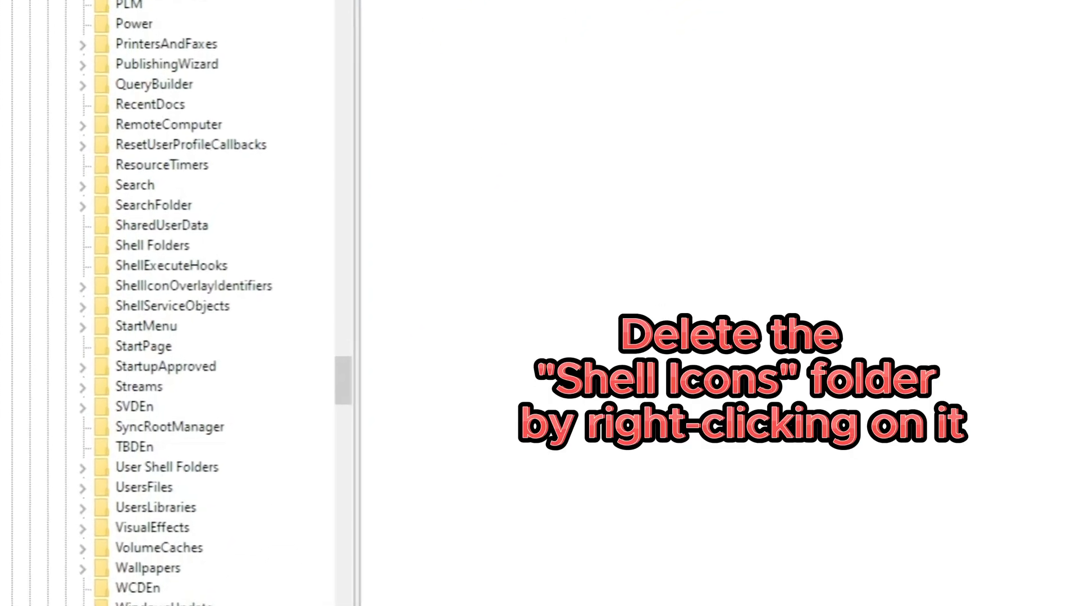
pyautogui.scroll(-3, 225, 303)
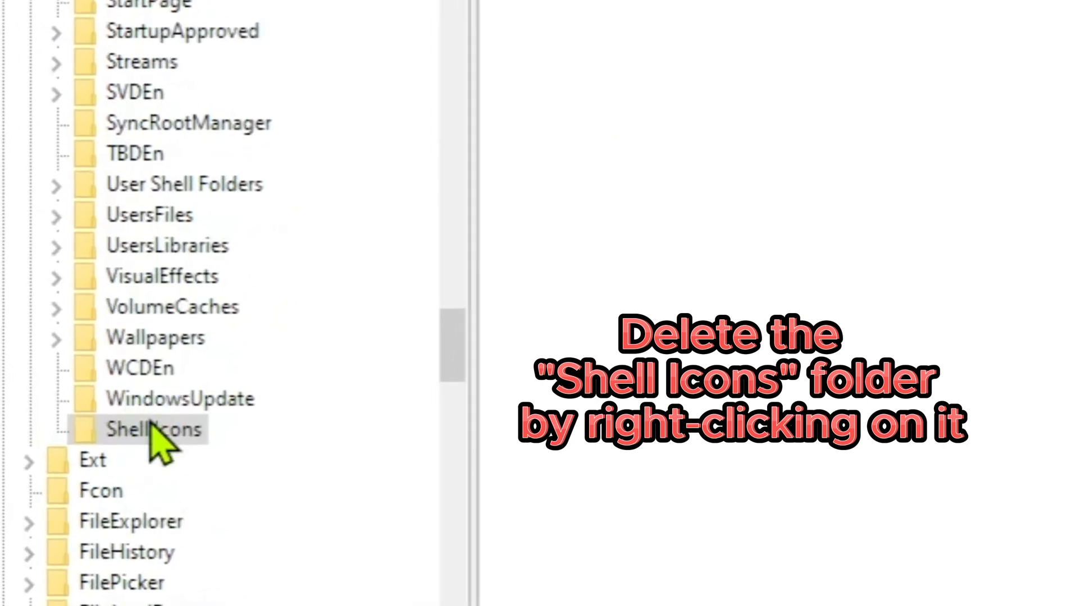
pyautogui.click(151, 430)
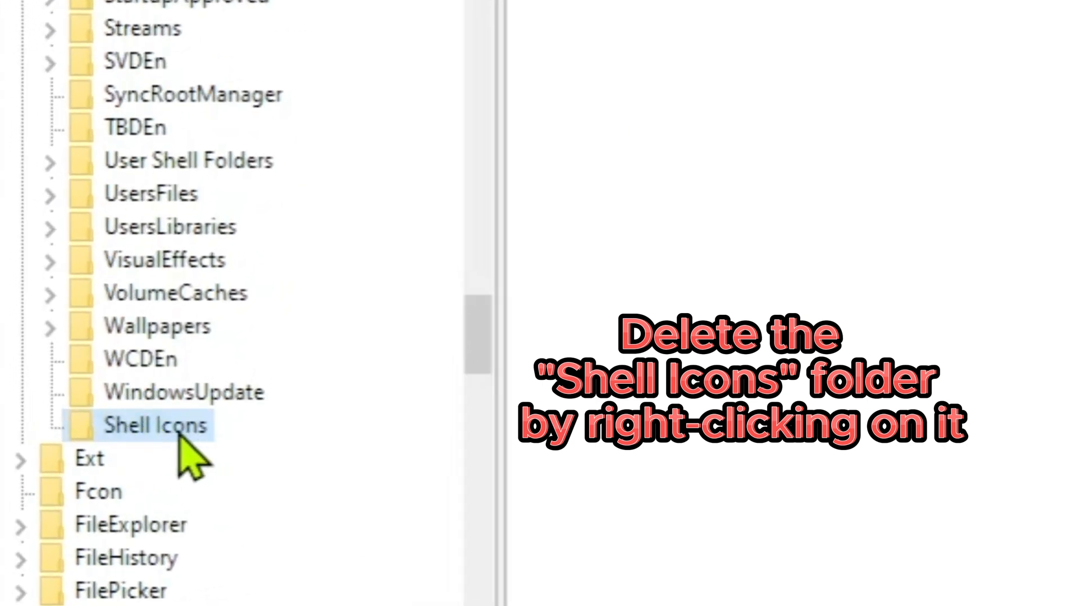
pyautogui.rightClick(158, 431)
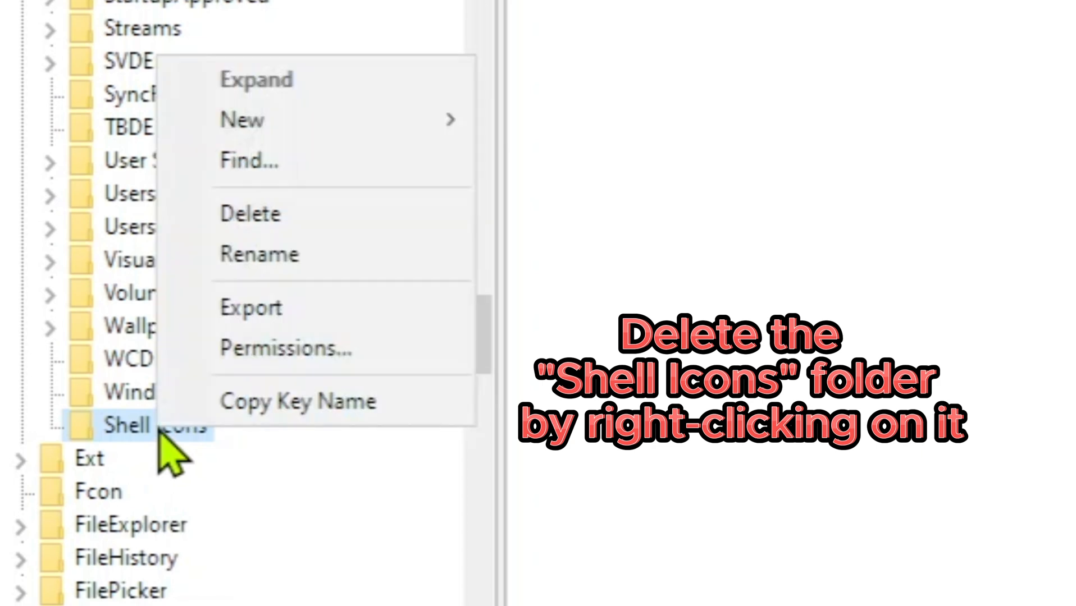
pyautogui.click(182, 285)
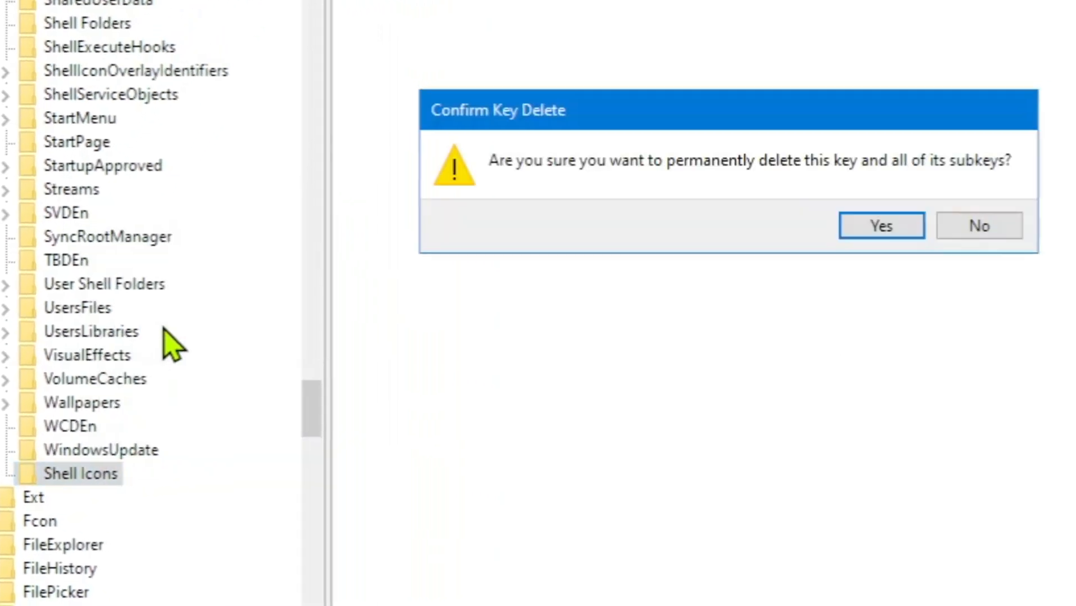
pyautogui.click(792, 260)
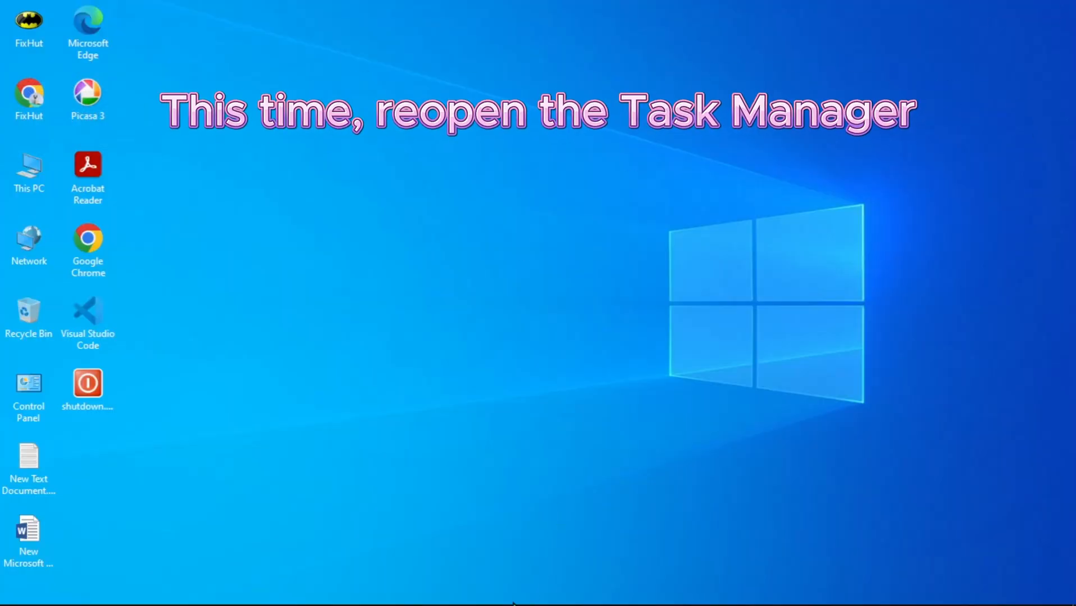
# Reopen Task Manager and restart the Windows Explorer process
pyautogui.rightClick(511, 602)
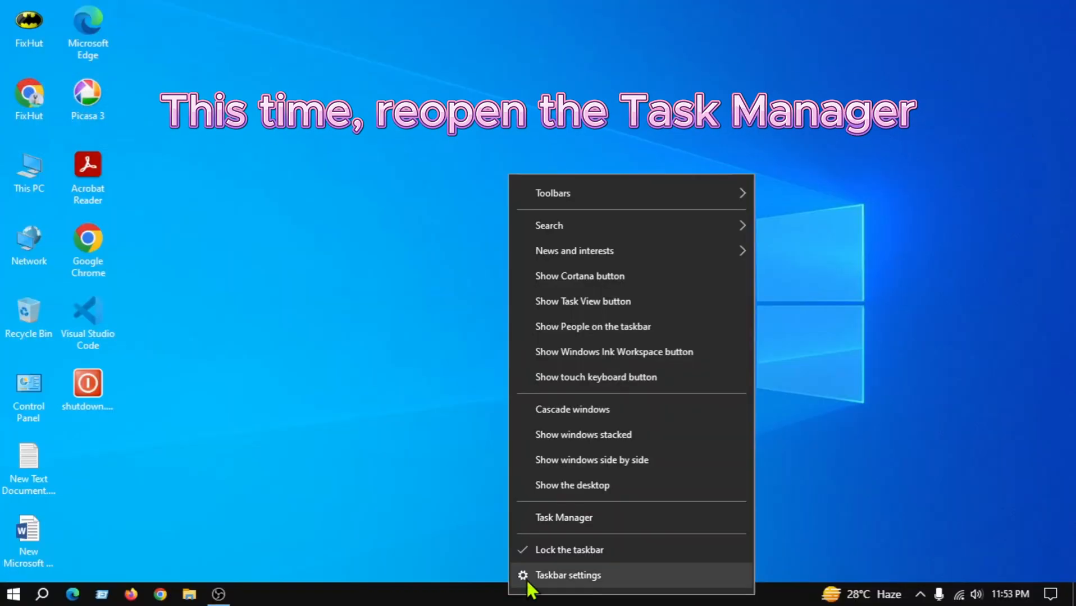
pyautogui.click(550, 520)
pyautogui.moveTo(924, 179); pyautogui.dragTo(931, 424)
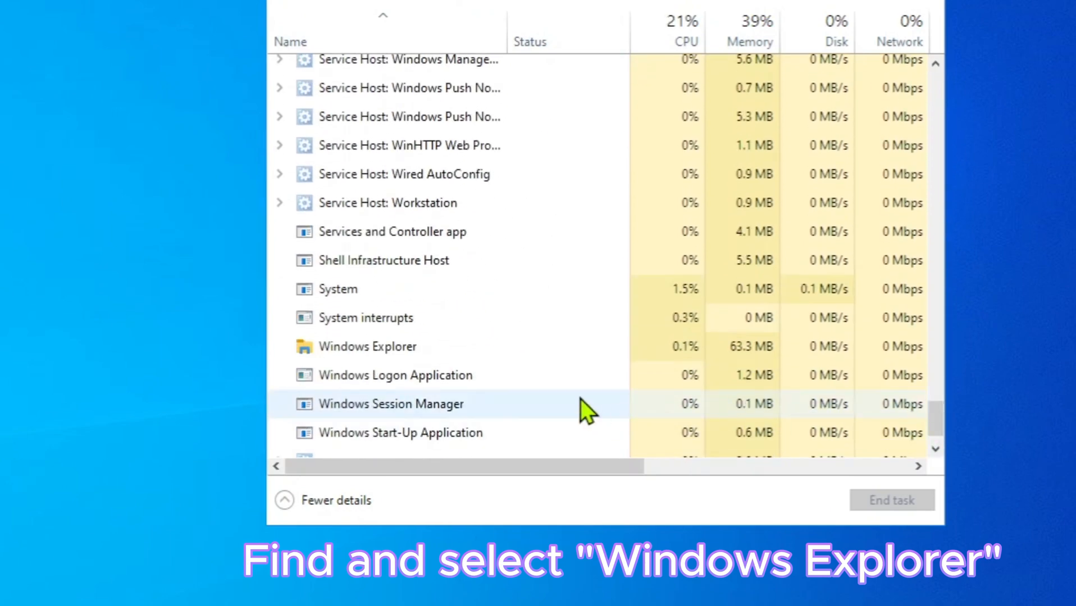
pyautogui.click(441, 352)
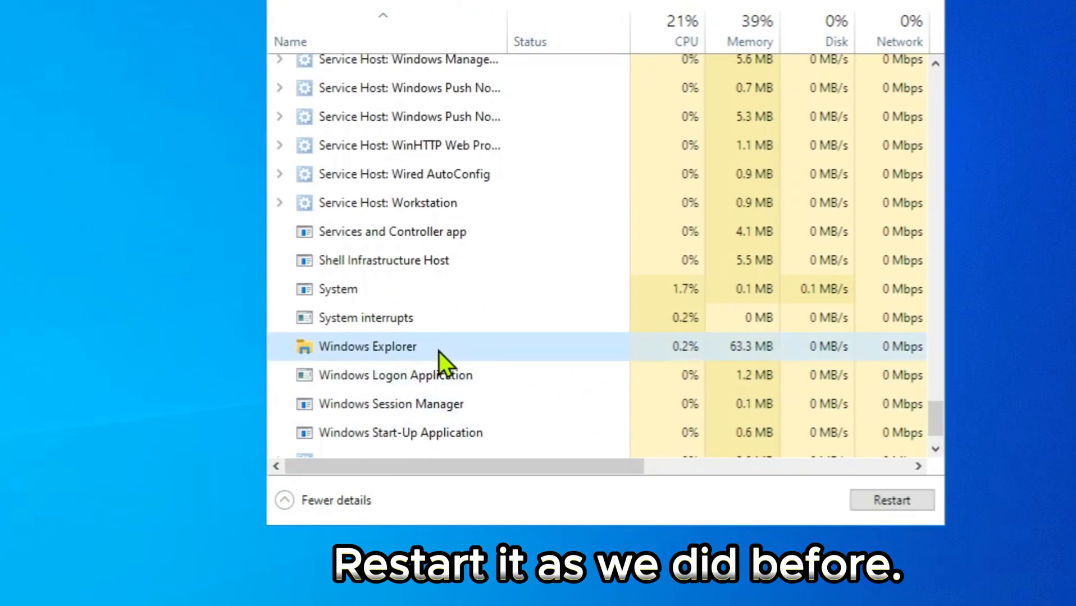
pyautogui.click(876, 500)
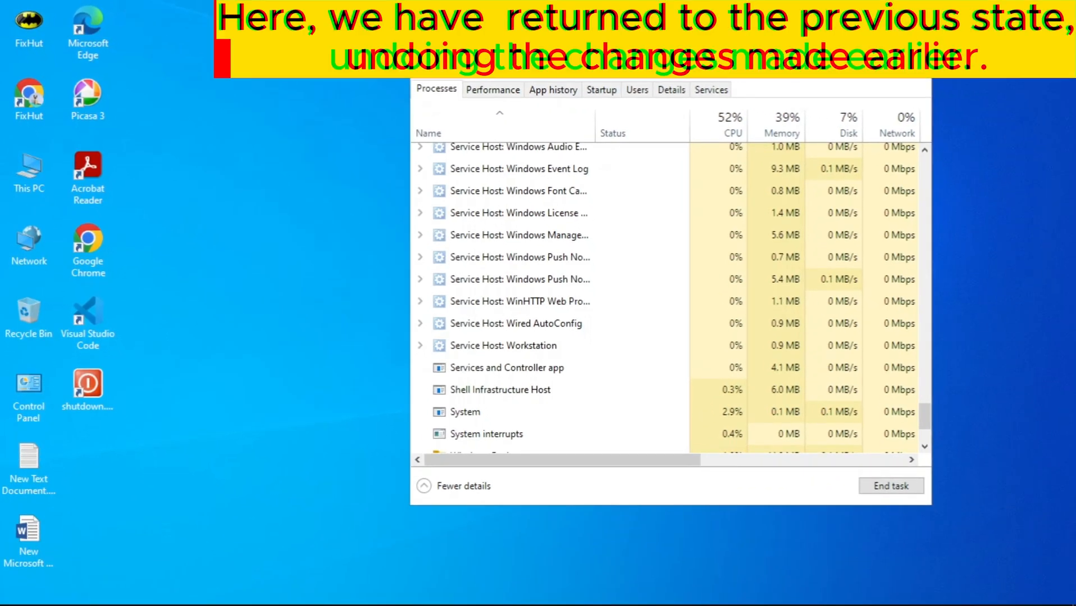
# Dismiss the Task Manager window and refresh the desktop icons
pyautogui.click(978, 62)
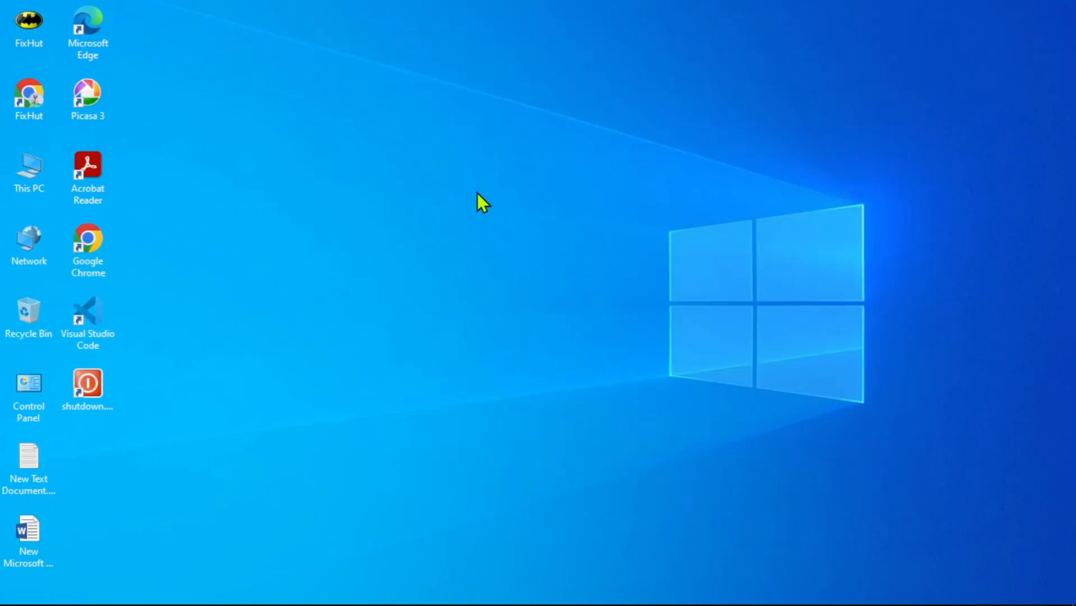
pyautogui.rightClick(390, 194)
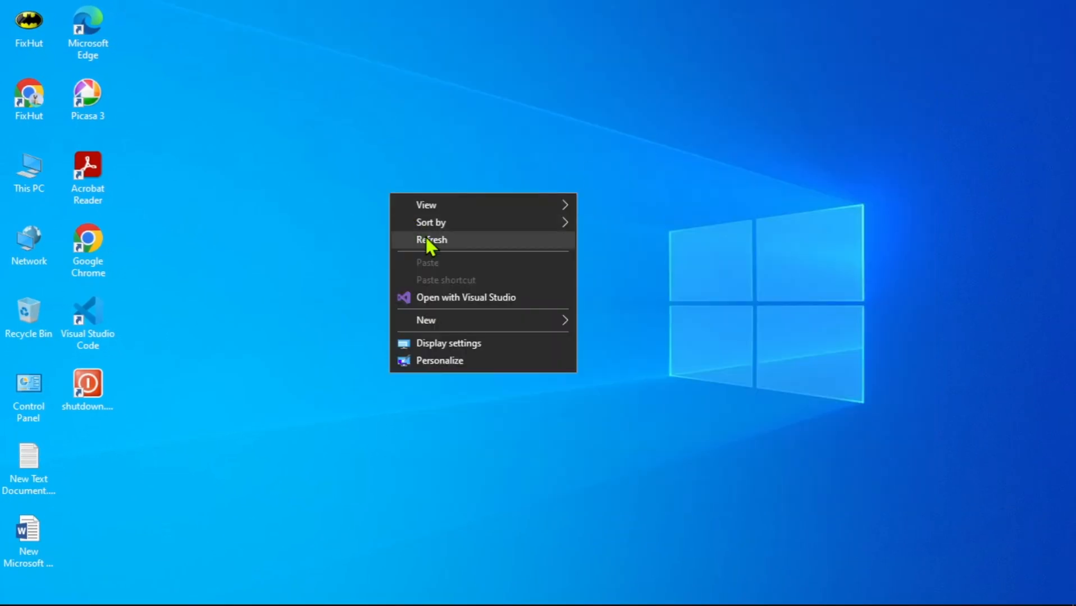
pyautogui.click(428, 241)
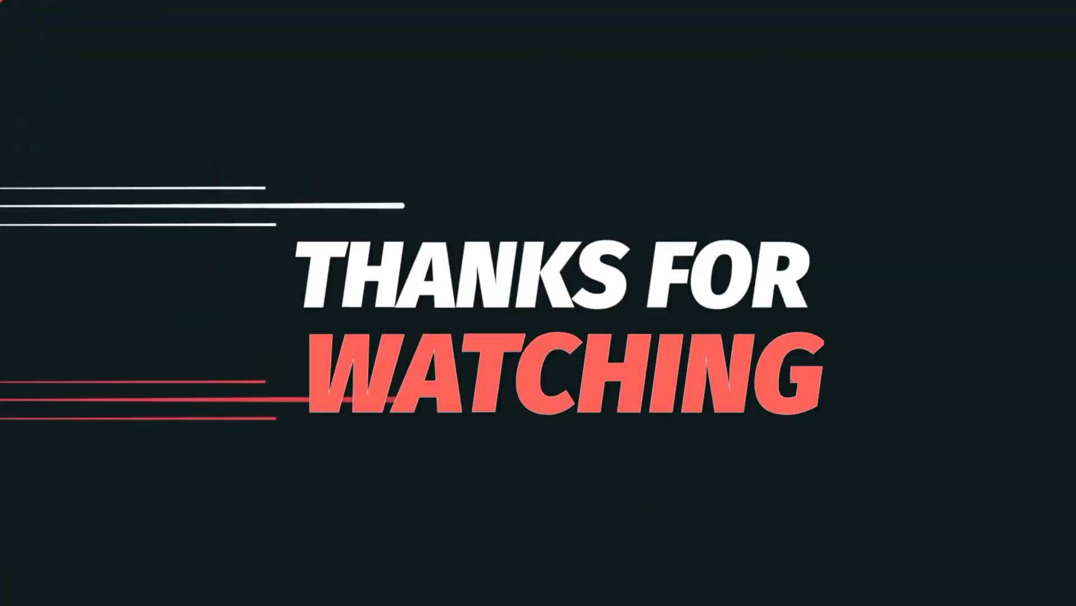